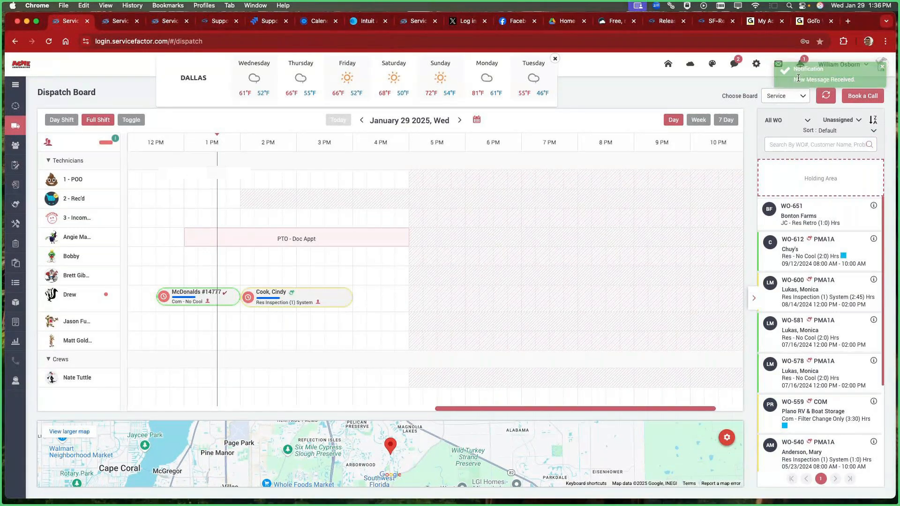
Step: Open the unread text conversation from Madfrog Volleyball Club in the chat center
click(735, 64)
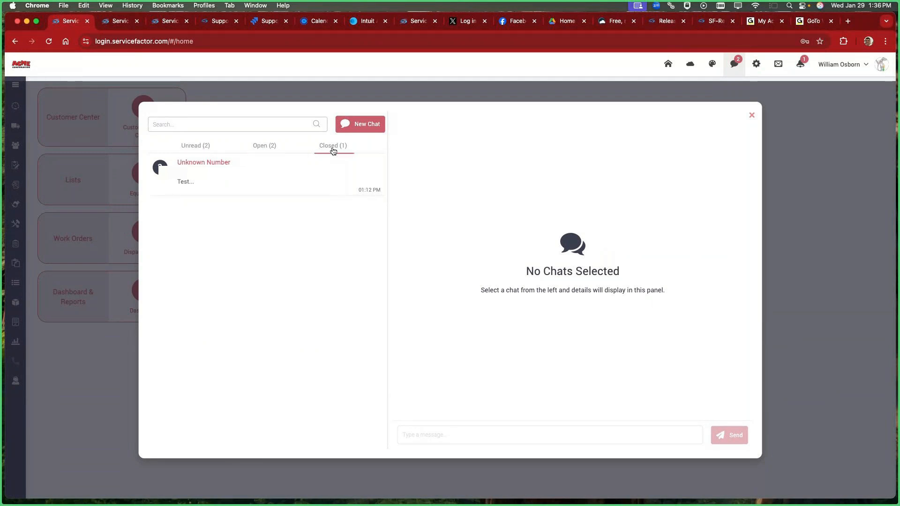
click(190, 146)
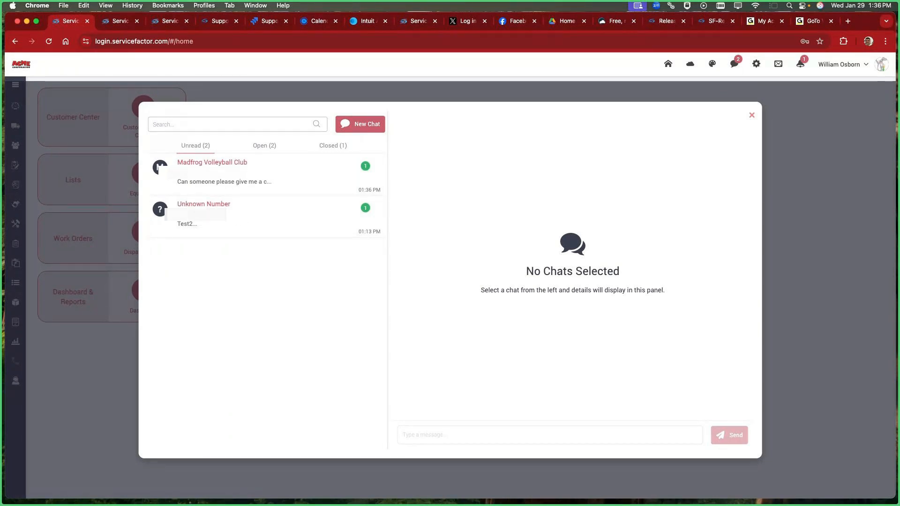
click(218, 163)
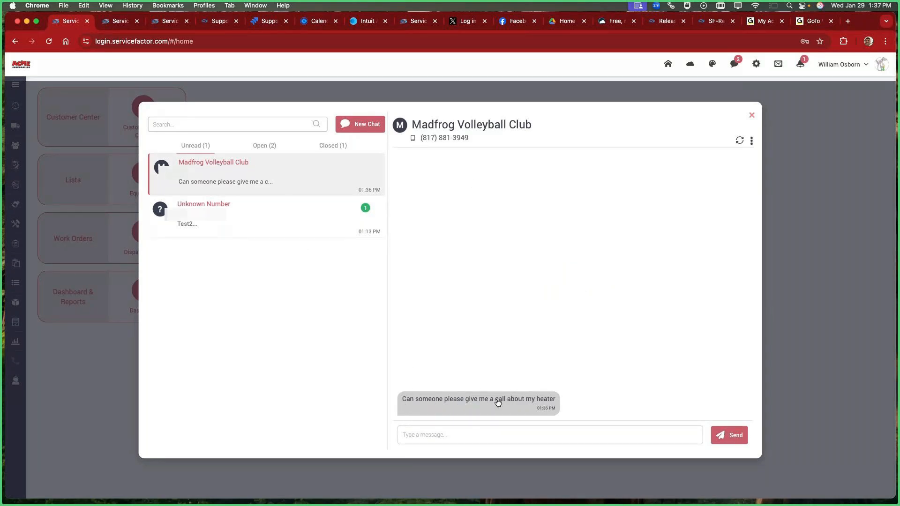
Step: Reply to Madfrog Volleyball Club with the message "Yes will call in 5 mins"
click(495, 432)
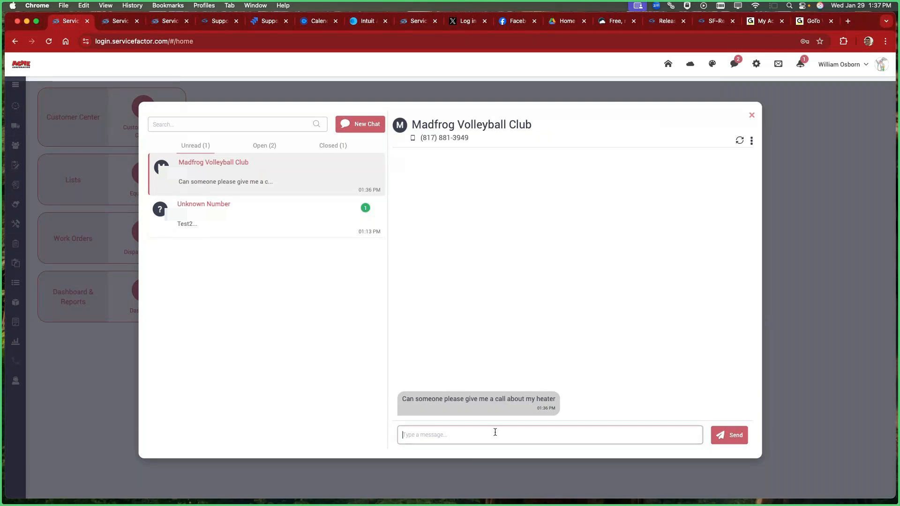
text(Y)
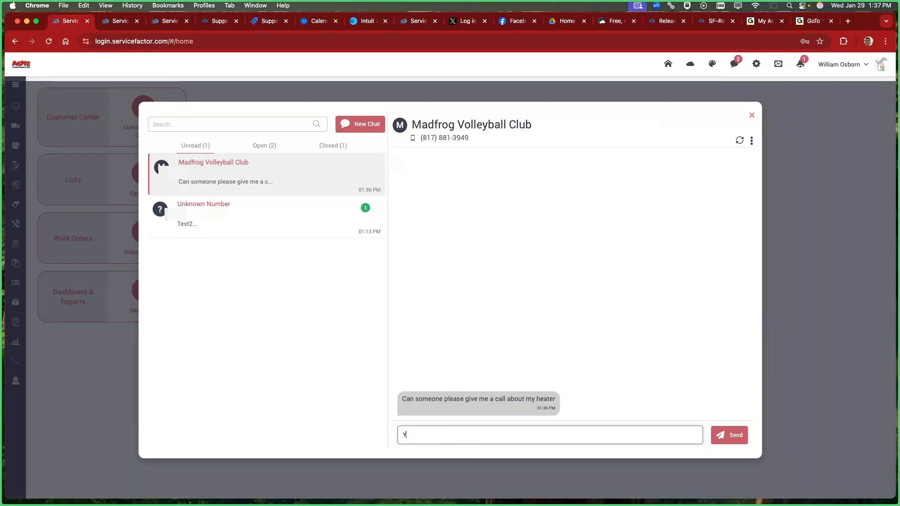
text(es will call in 5 mins)
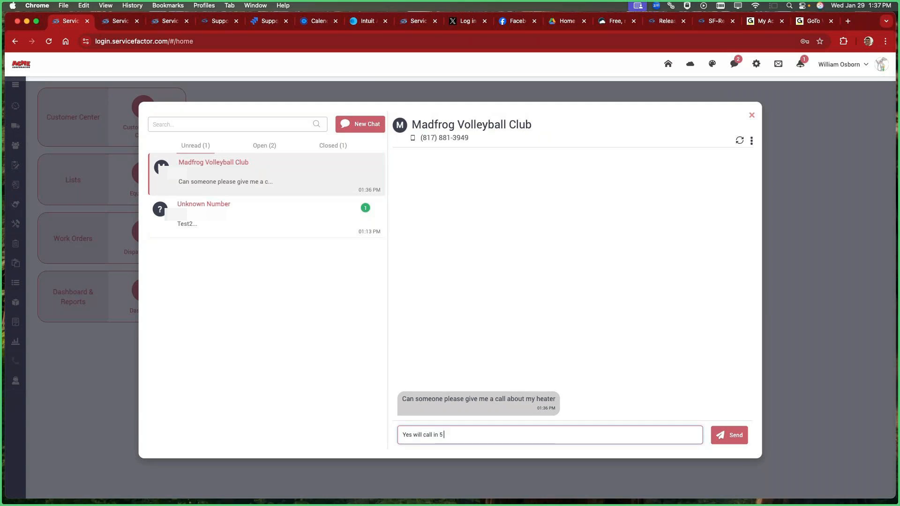
click(720, 436)
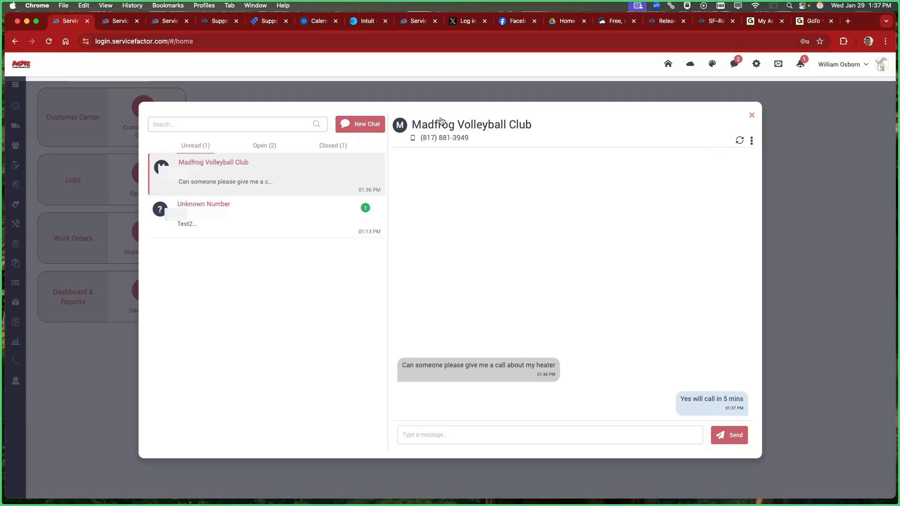
Step: Go from the Madfrog Volleyball Club conversation to the work order creation page for this customer
click(752, 141)
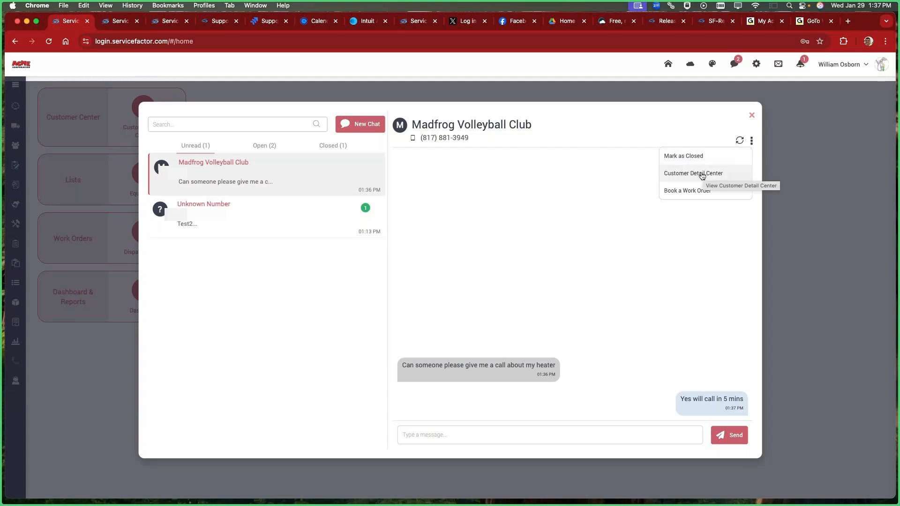
click(681, 191)
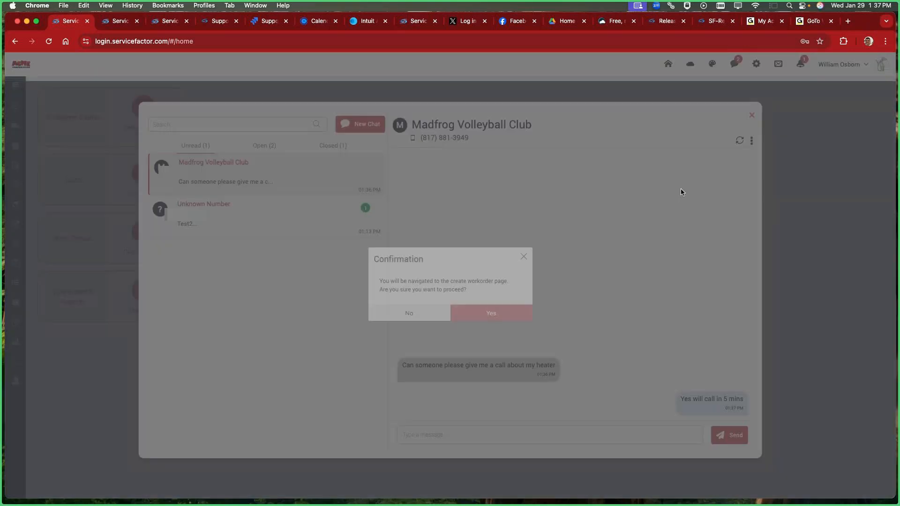
click(485, 314)
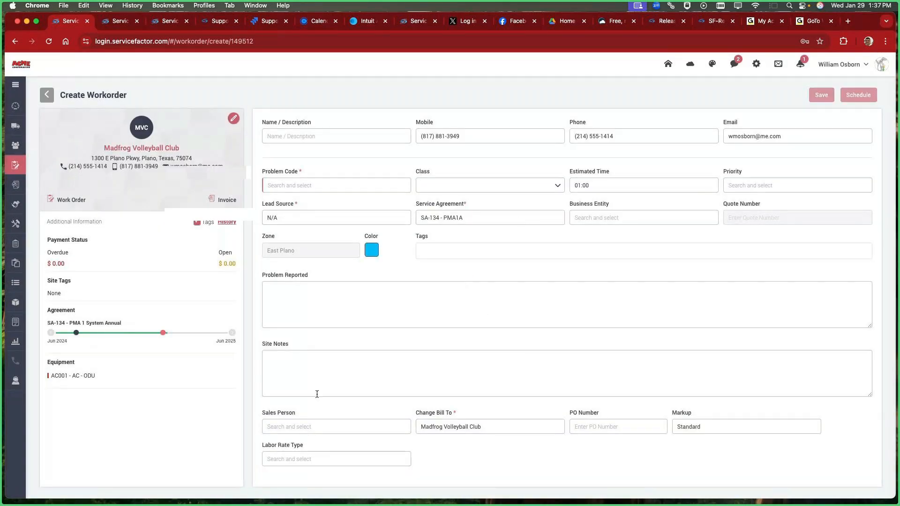
Step: Return to the open Madfrog Volleyball Club chat and send "I just put in a service call and tech should be there this afternoon"
click(737, 64)
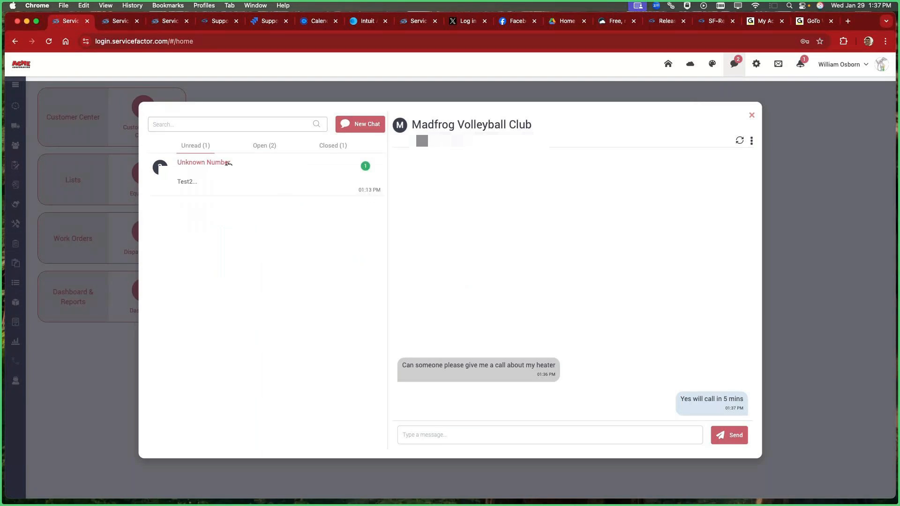
click(261, 148)
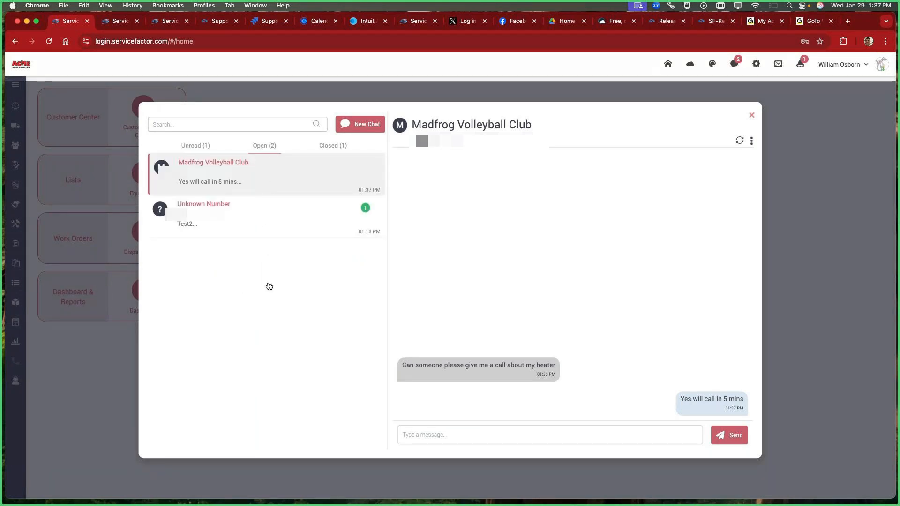
click(420, 435)
text(I just)
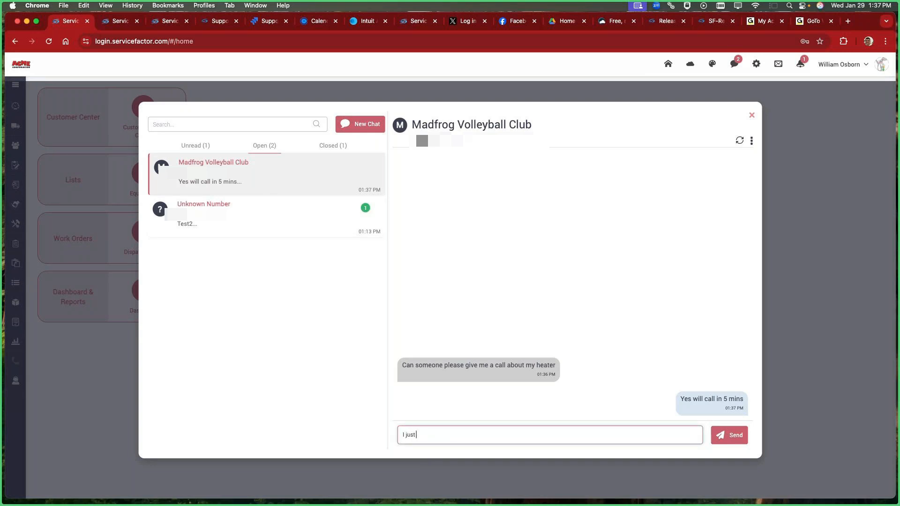
text( put in a service call and tech shoul)
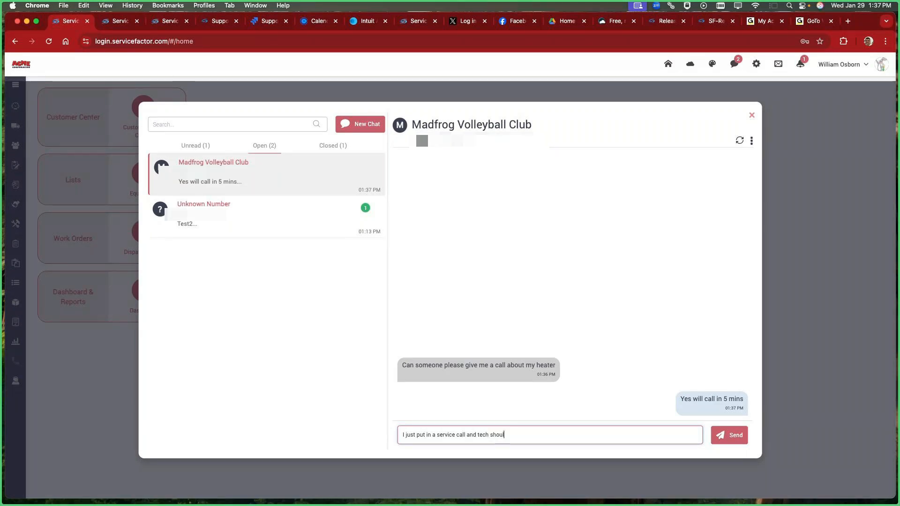
text(d be there this aft)
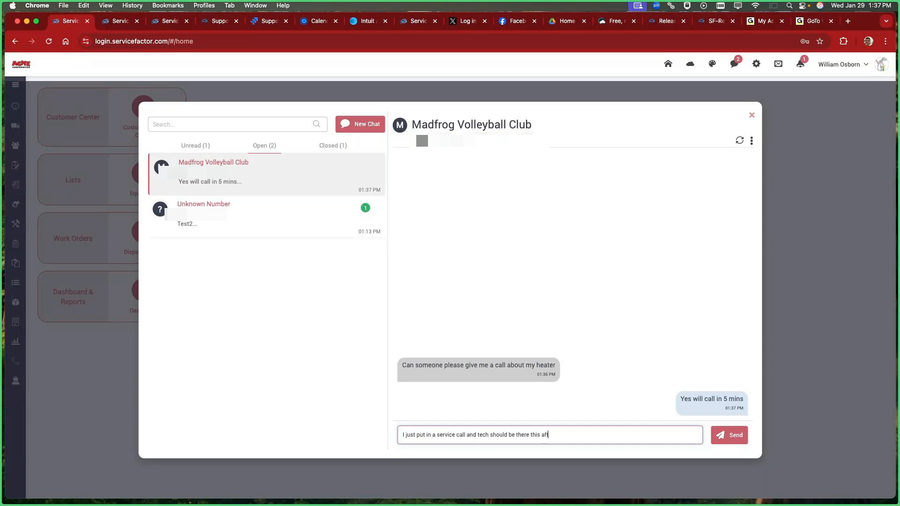
text(ernoon)
click(730, 438)
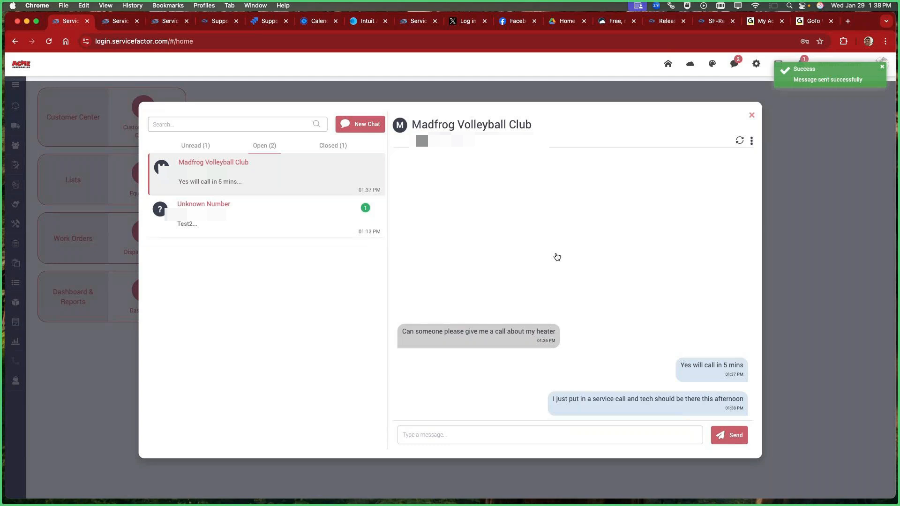
Step: Mark the Madfrog Volleyball Club conversation as closed, check the closed chats and exit the chat window
click(751, 141)
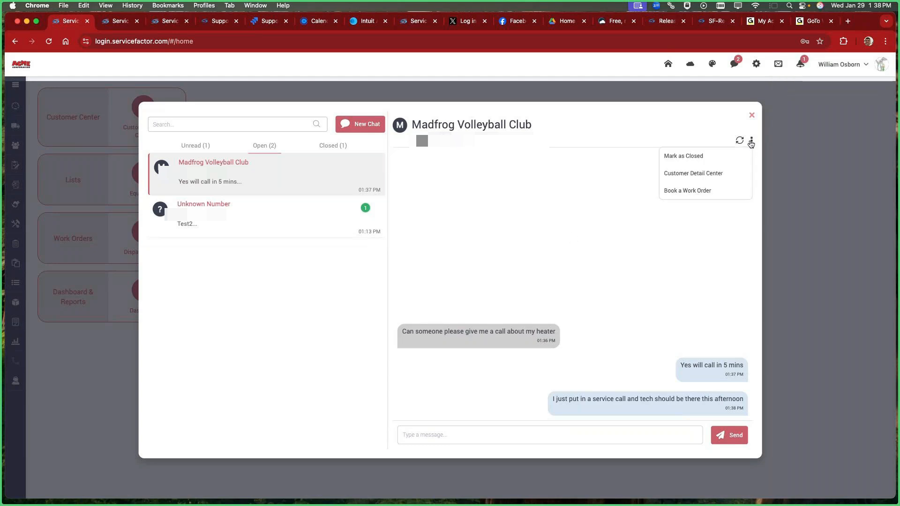
click(688, 158)
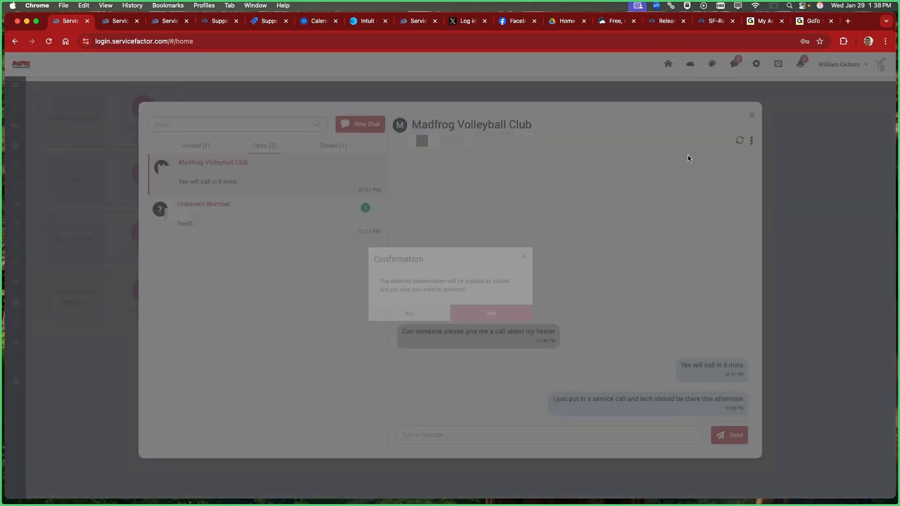
click(484, 314)
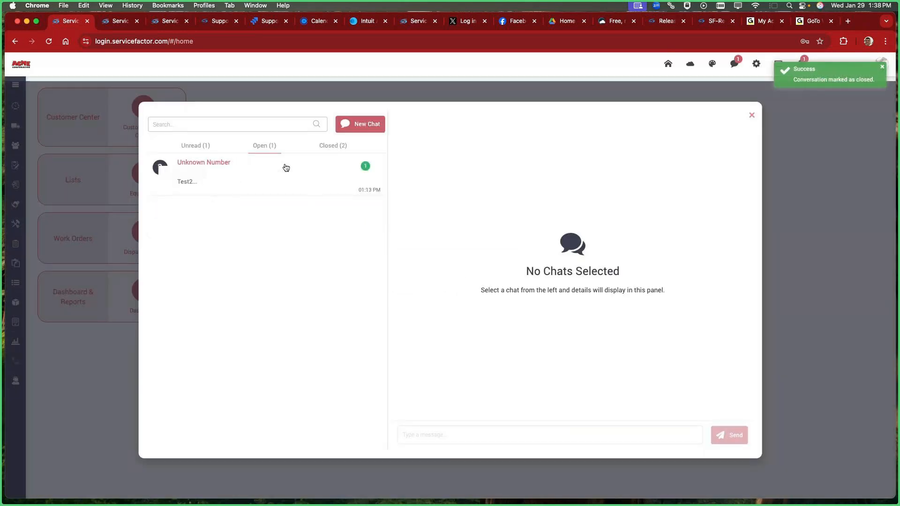
click(330, 147)
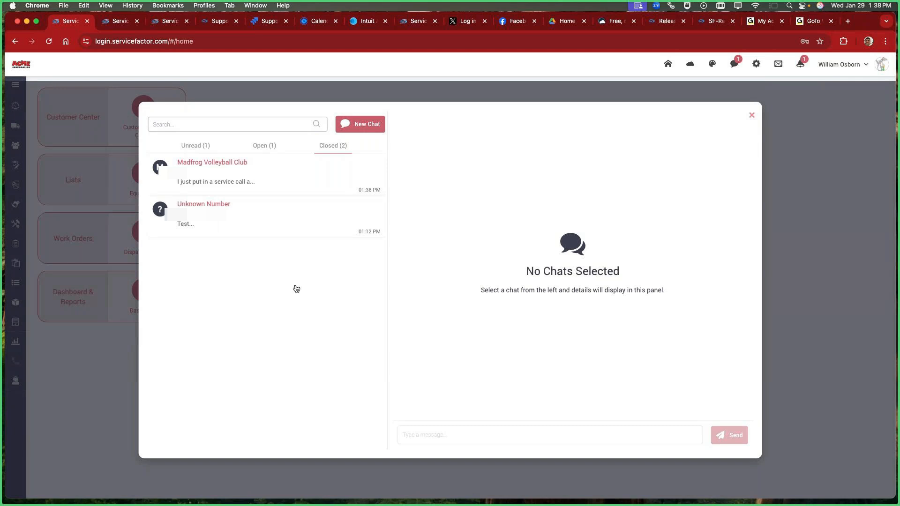
click(751, 115)
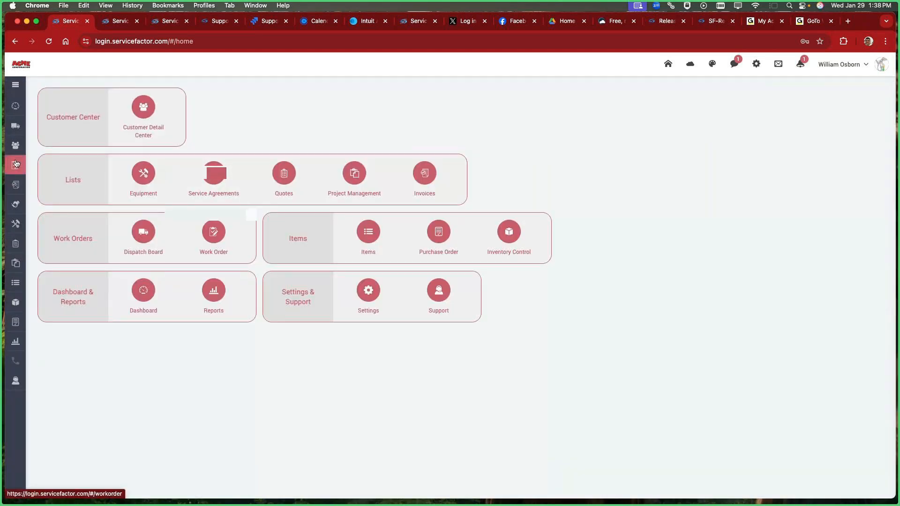
Step: Search the customer list for "madfrog" and open the Madfrog Volleyball Club customer record
click(15, 145)
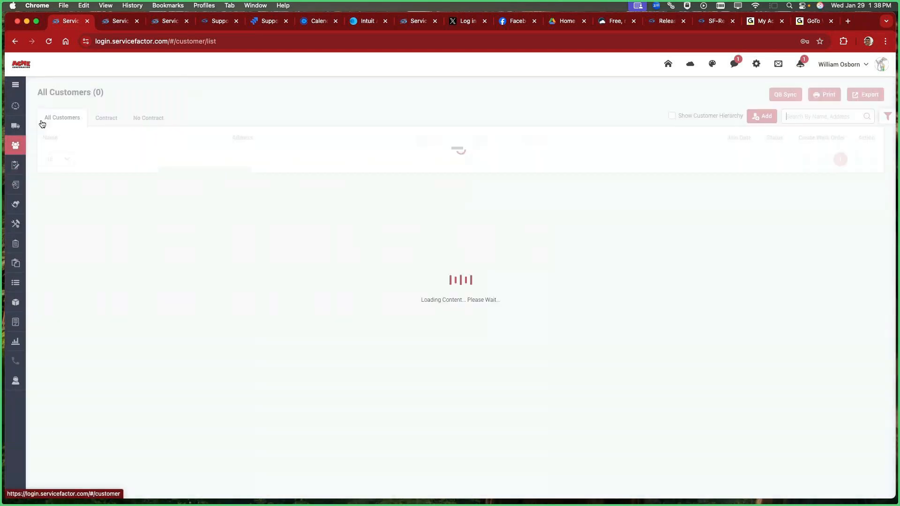
click(794, 117)
text(madfro)
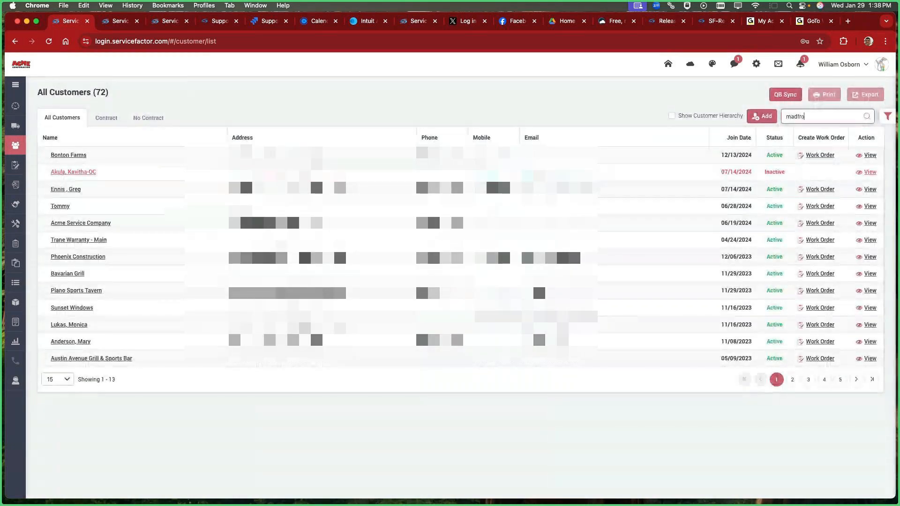
text(g)
key(Return)
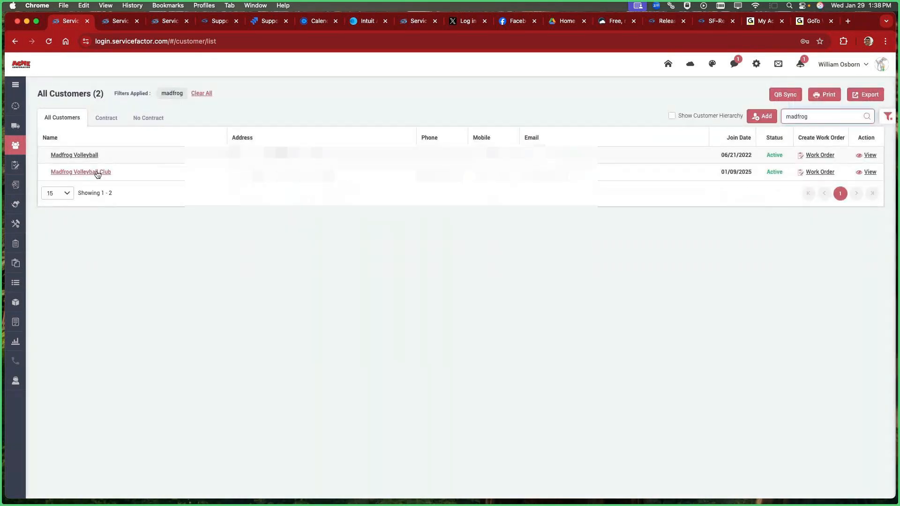
click(97, 173)
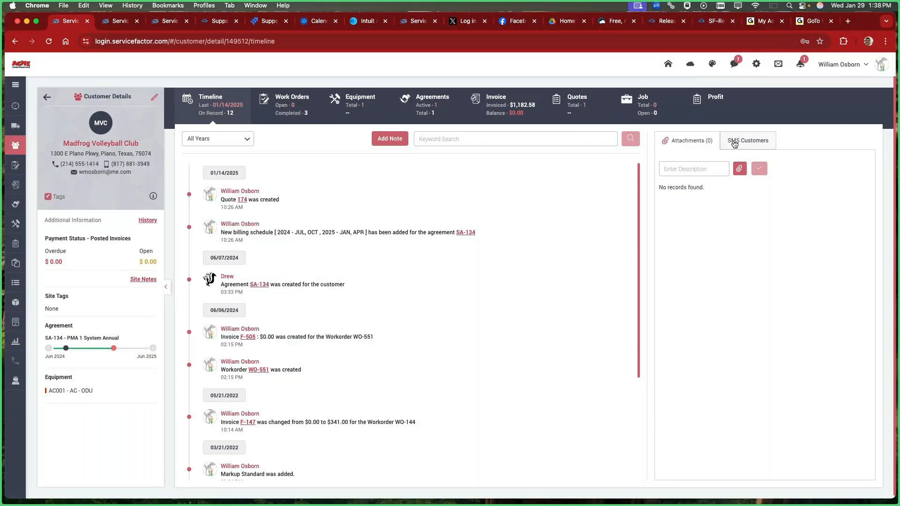
Step: Review the customer's full SMS history from the latest messages back to the earliest conversation
scroll(745, 145, down, 1)
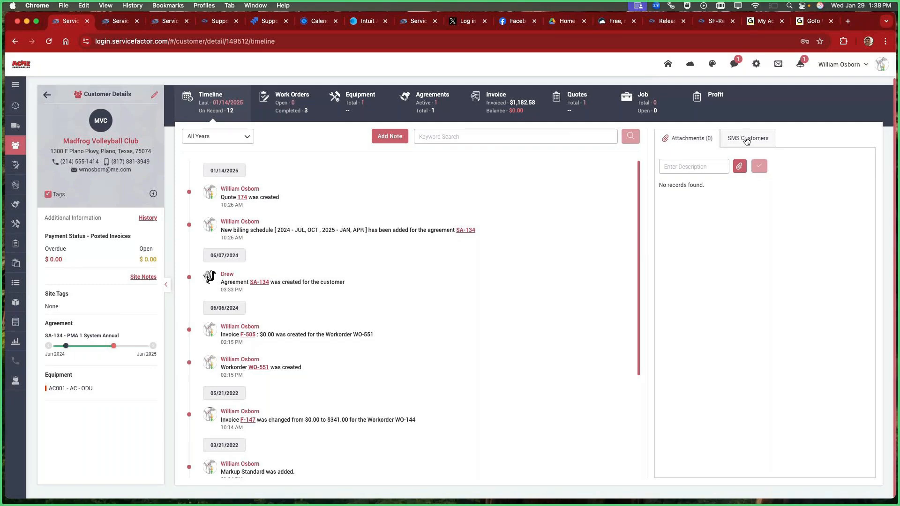
click(744, 145)
scroll(771, 272, up, 5)
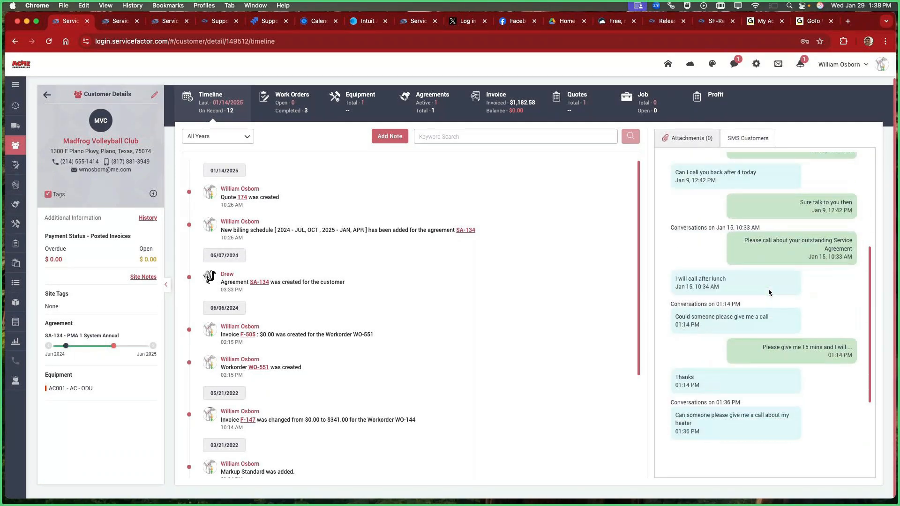
scroll(769, 293, down, 2)
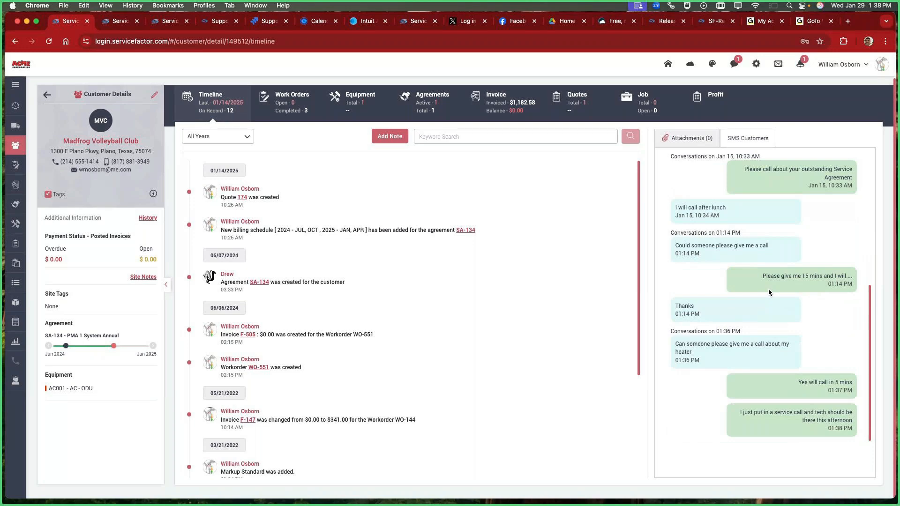
scroll(760, 296, up, 1)
scroll(759, 295, up, 5)
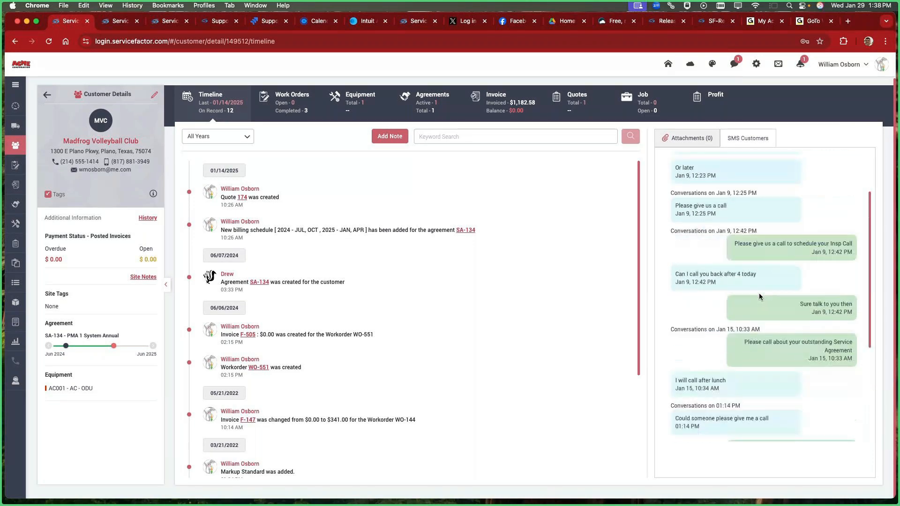
scroll(759, 296, up, 3)
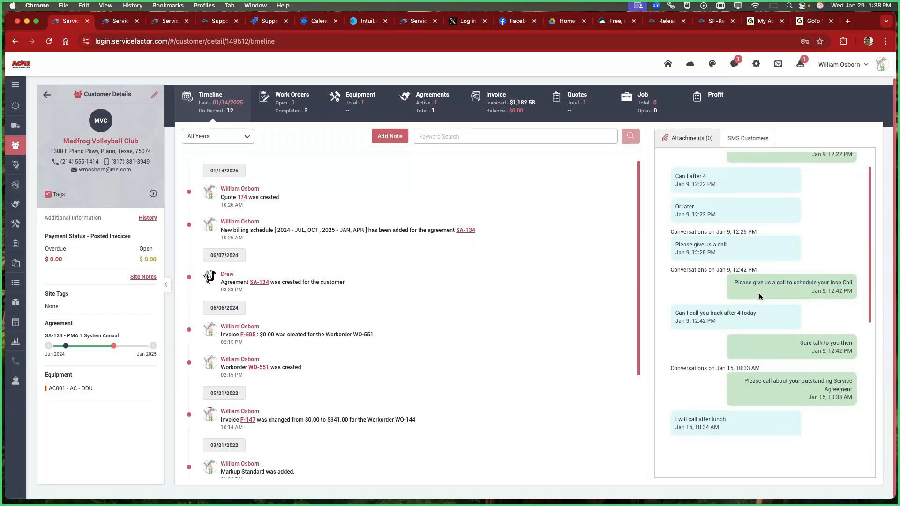
scroll(759, 295, up, 2)
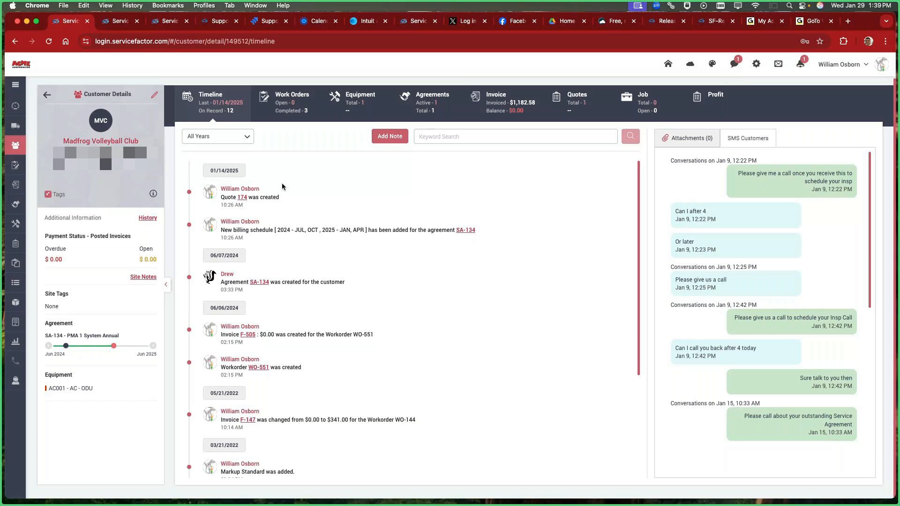
Step: View the maintenance schedule of Madfrog Volleyball Club's PMA 1 System Annual agreement
click(7, 205)
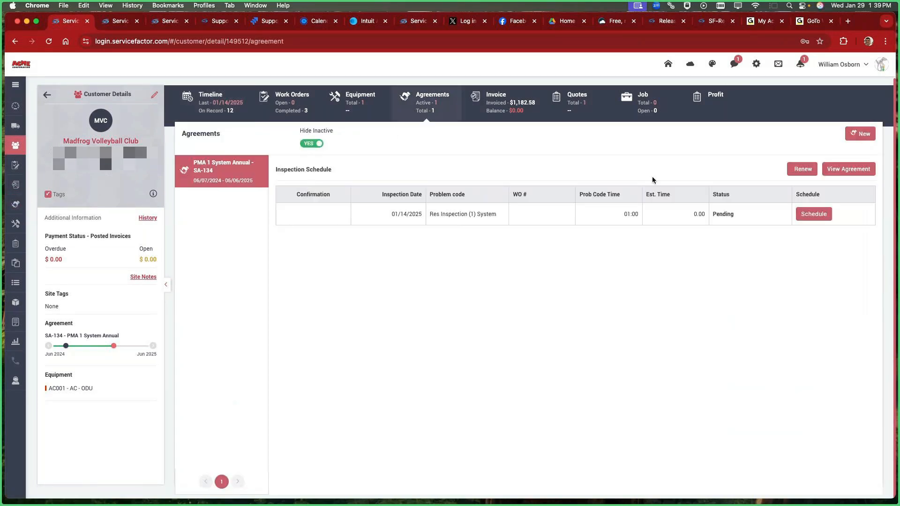
click(848, 169)
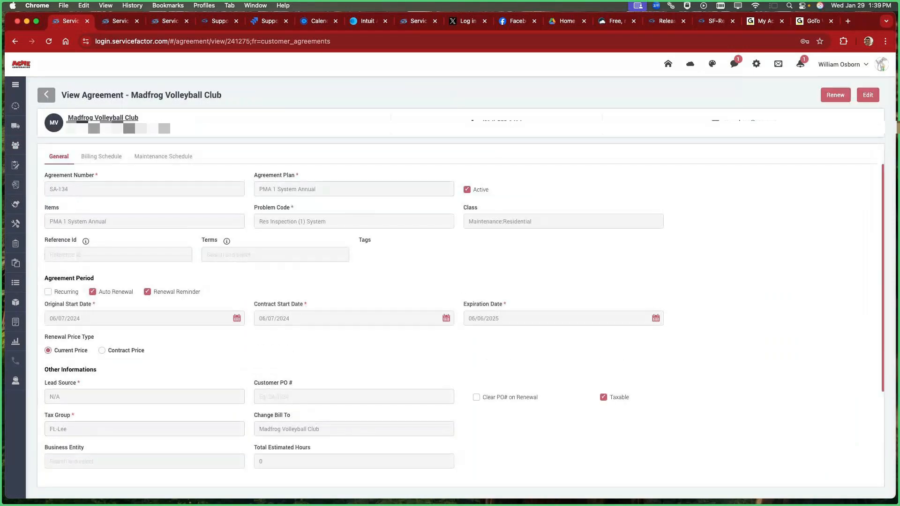
click(155, 159)
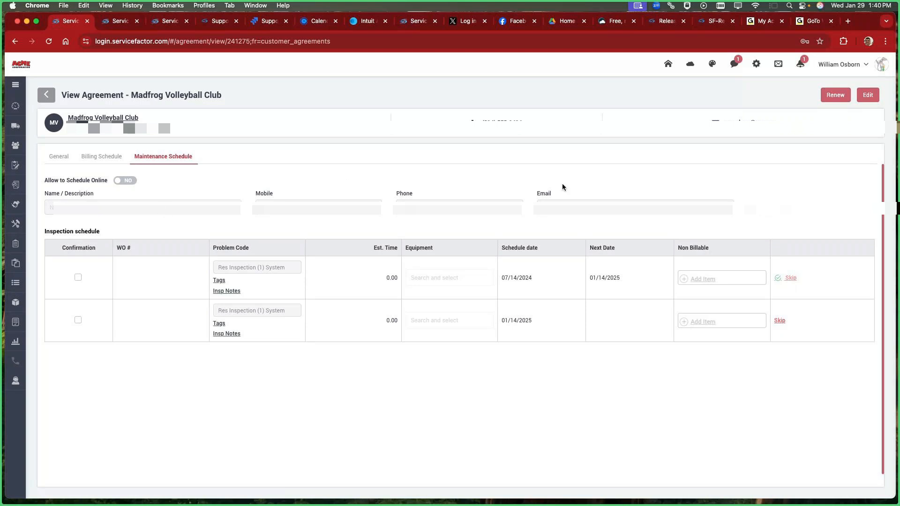
Step: View the SMS version of the 1st Service Agreement Inspection Reminder in the company's communication templates
click(755, 64)
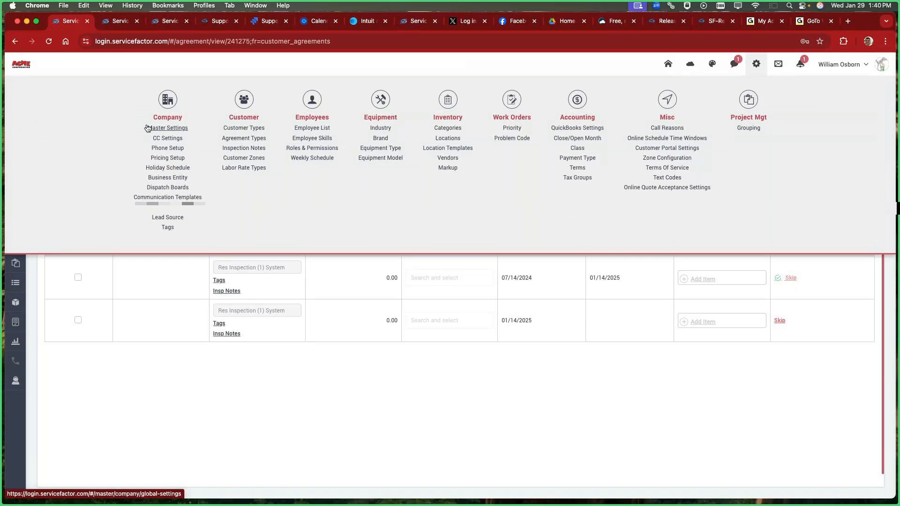
click(154, 197)
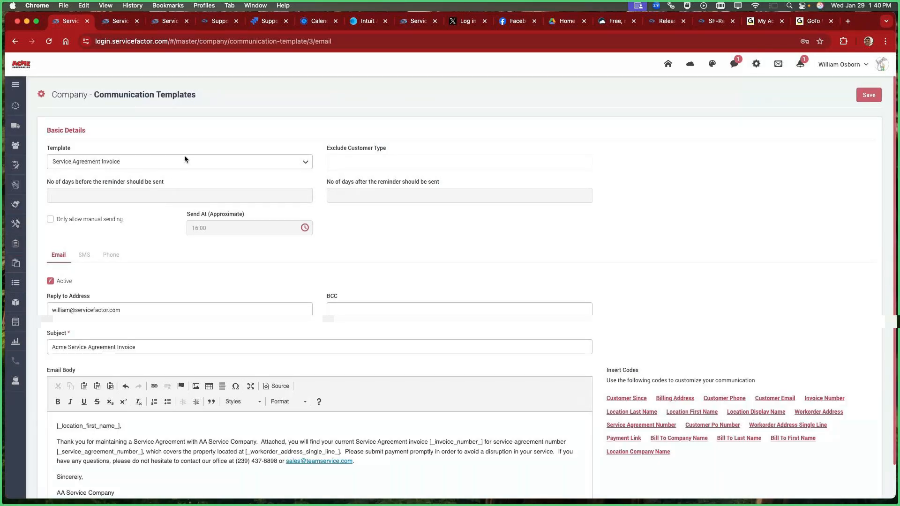
click(182, 158)
click(197, 308)
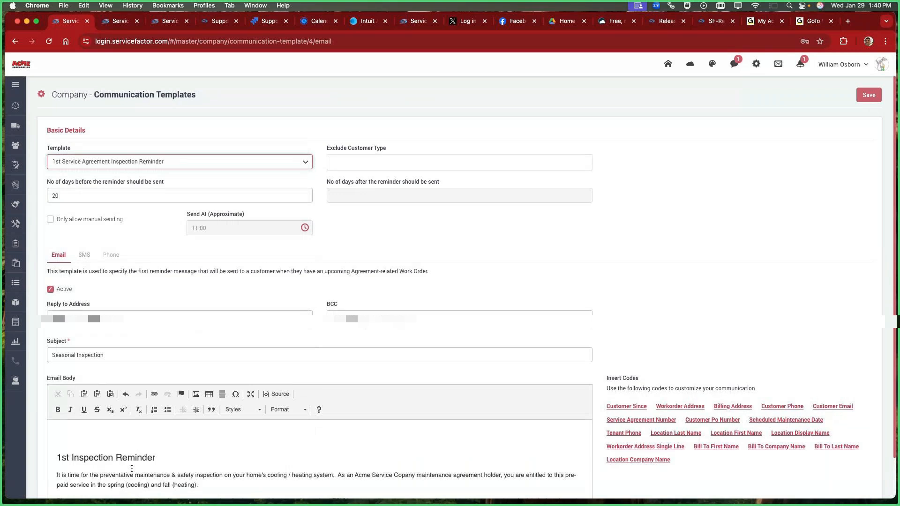
click(84, 255)
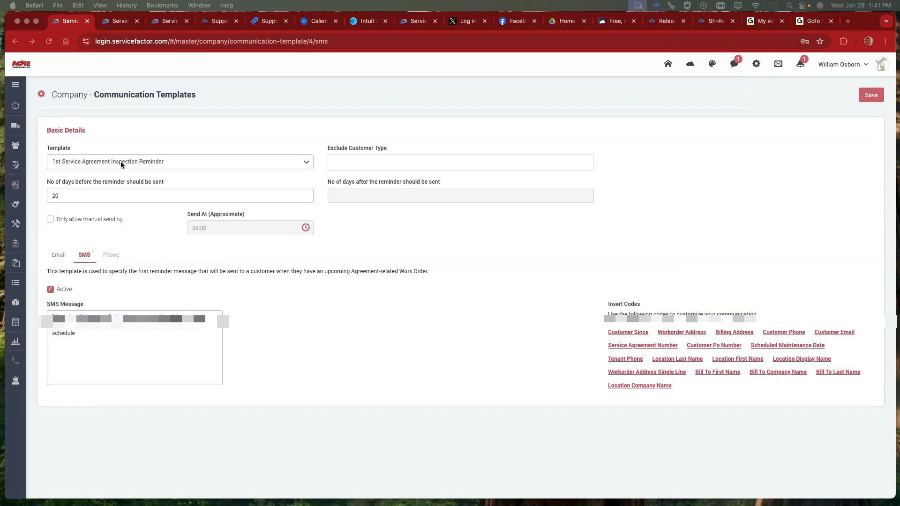
Step: Return to the chat window and read the unread message from Madfrog Volleyball Club
click(16, 147)
click(16, 147)
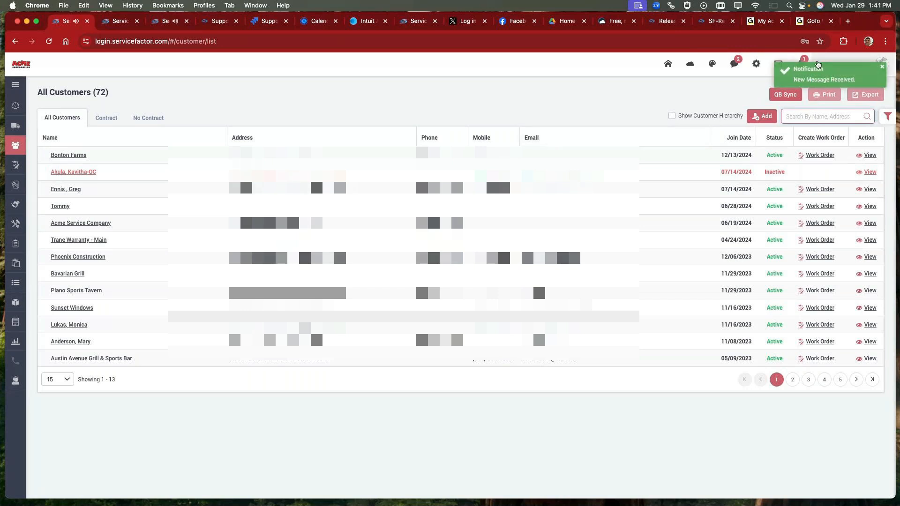
click(734, 66)
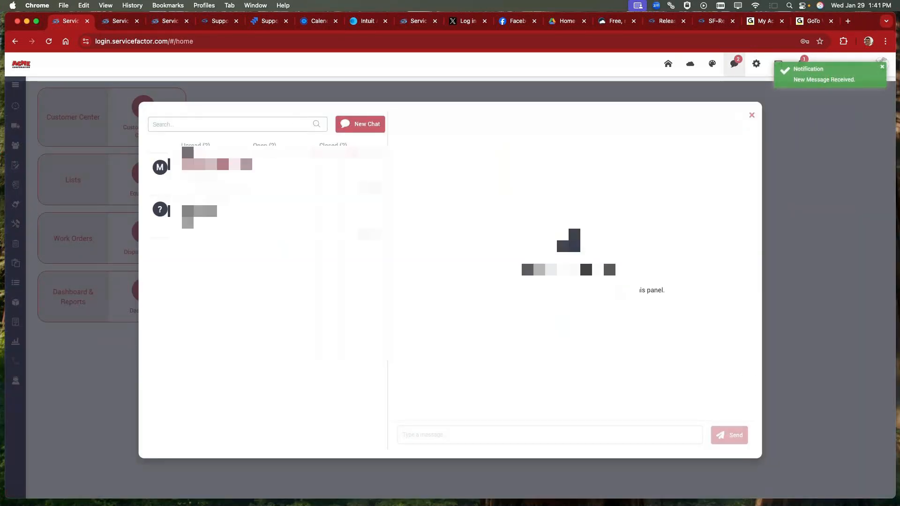
click(193, 165)
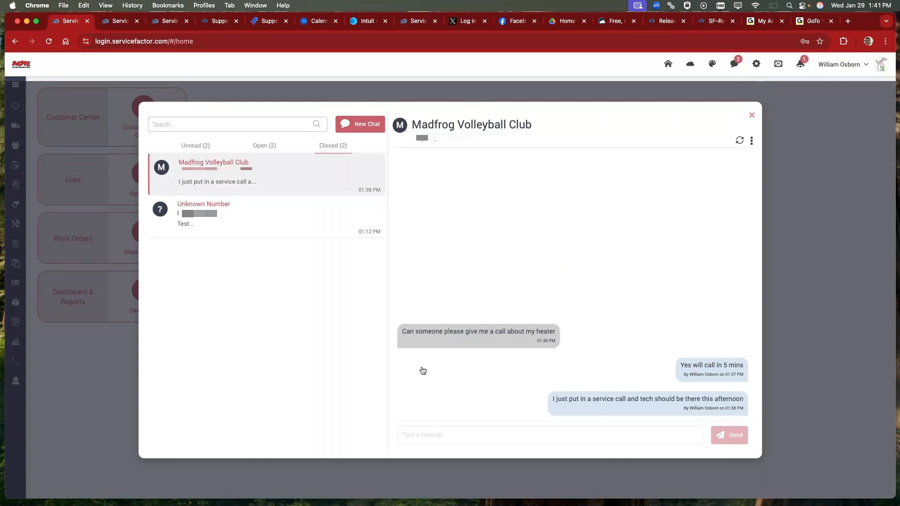
click(183, 163)
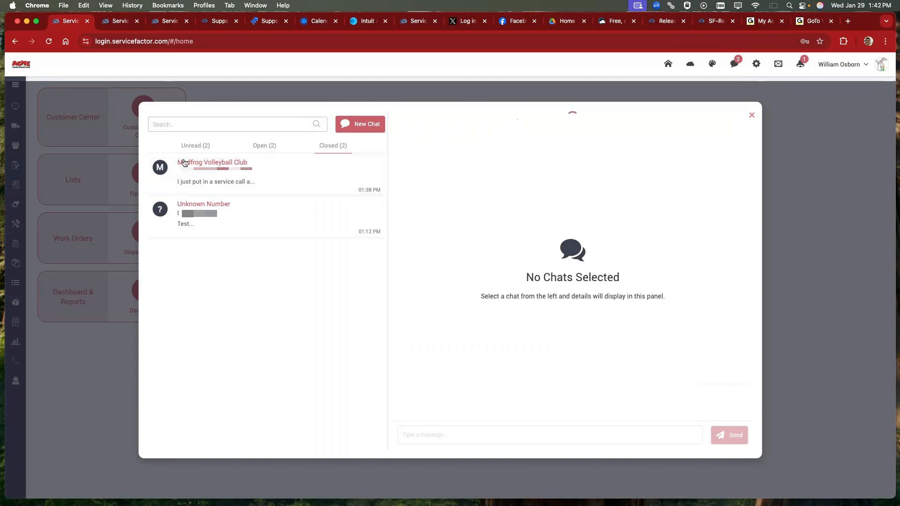
click(183, 164)
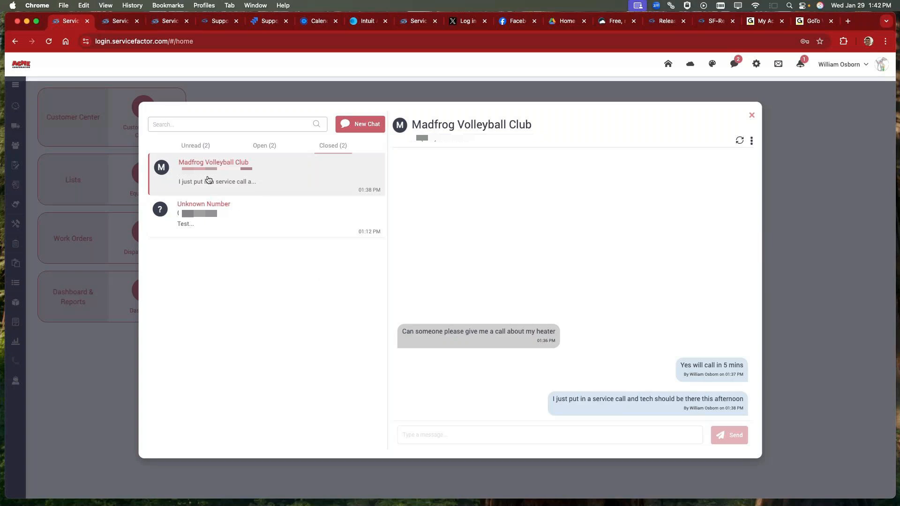
click(192, 145)
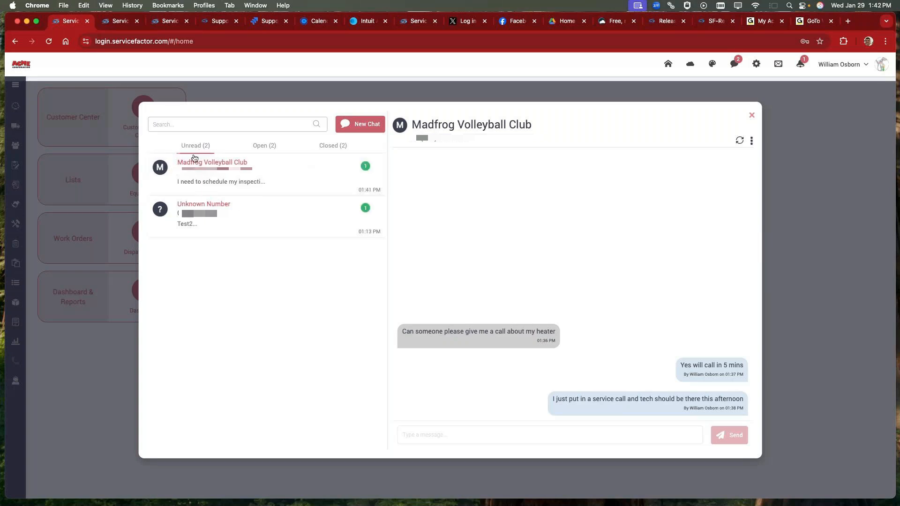
click(194, 162)
click(193, 161)
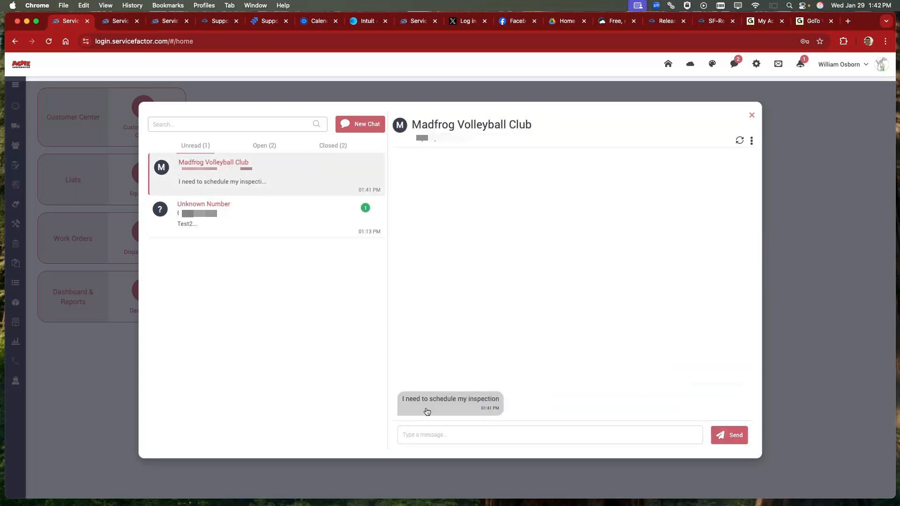
Step: Go from the Madfrog Volleyball Club chat to its customer details and view the agreement's inspection schedule
click(751, 141)
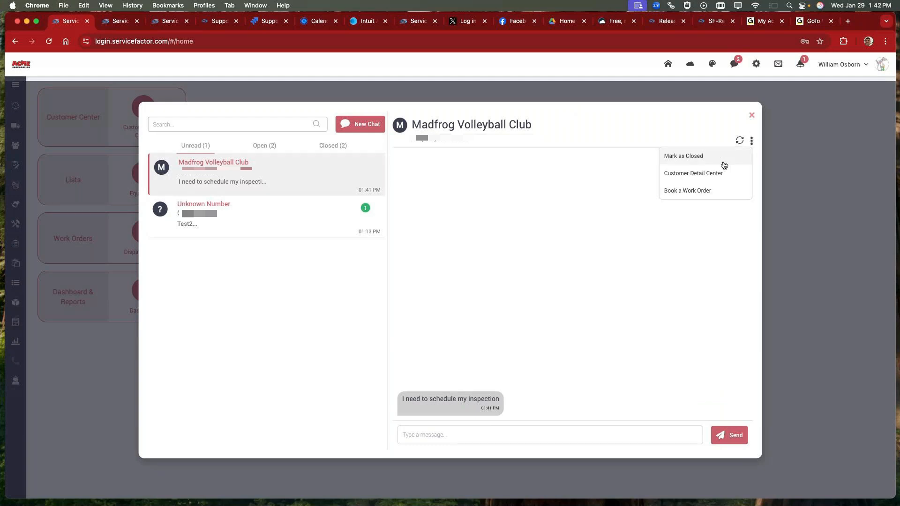
click(688, 172)
click(491, 322)
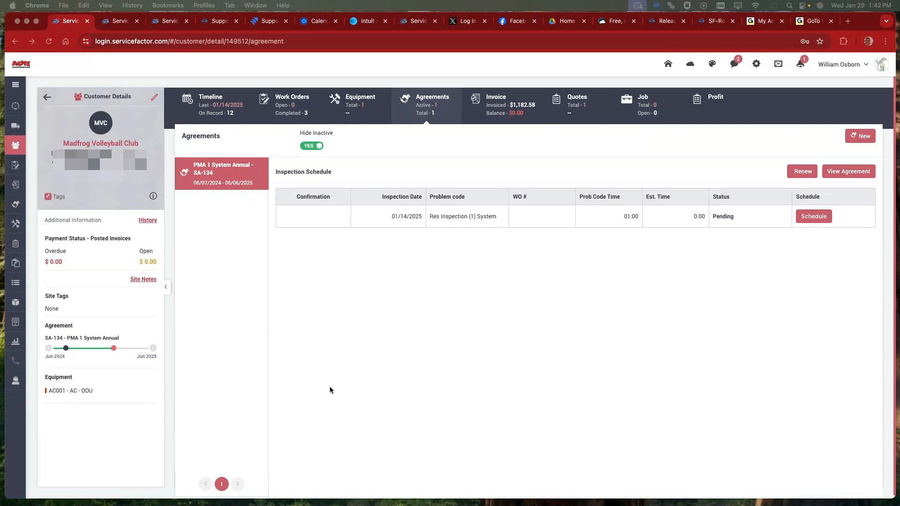
scroll(317, 122, down, 1)
Step: Open the unread chat from the unknown number and link it to the customer McDonalds #878
click(733, 63)
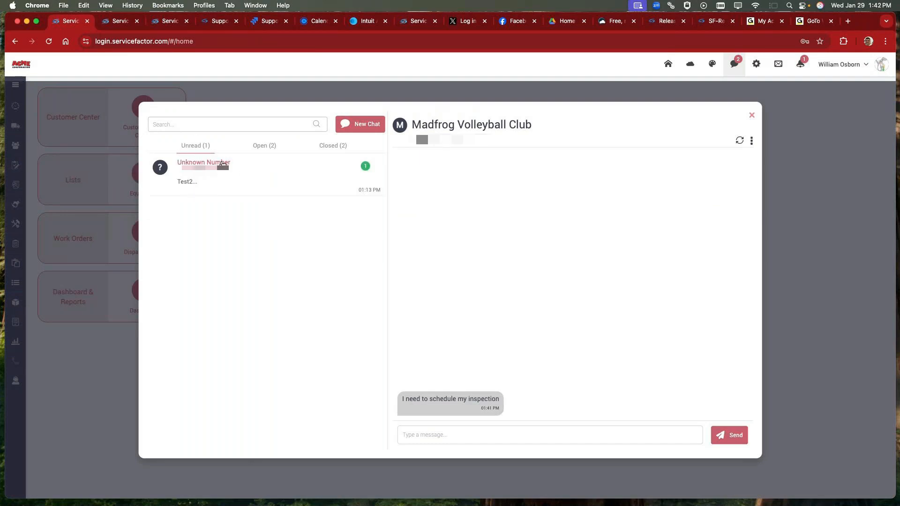
click(222, 163)
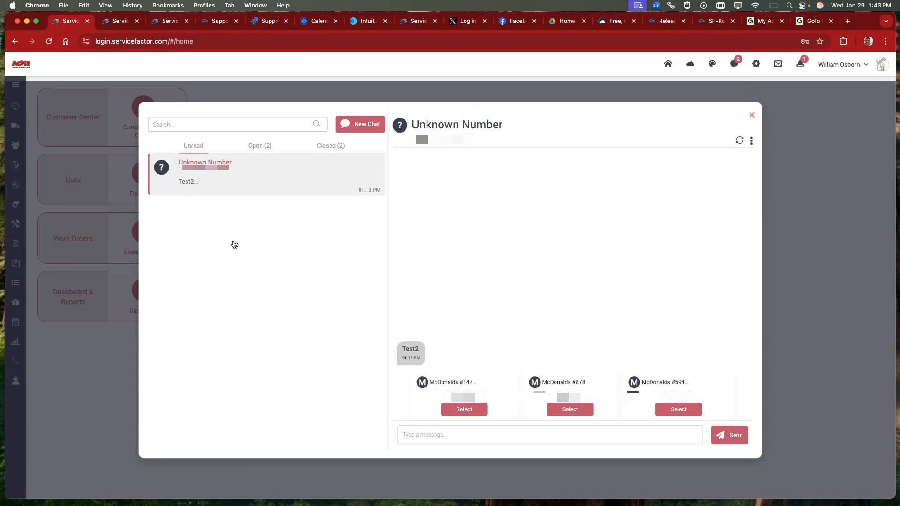
click(422, 436)
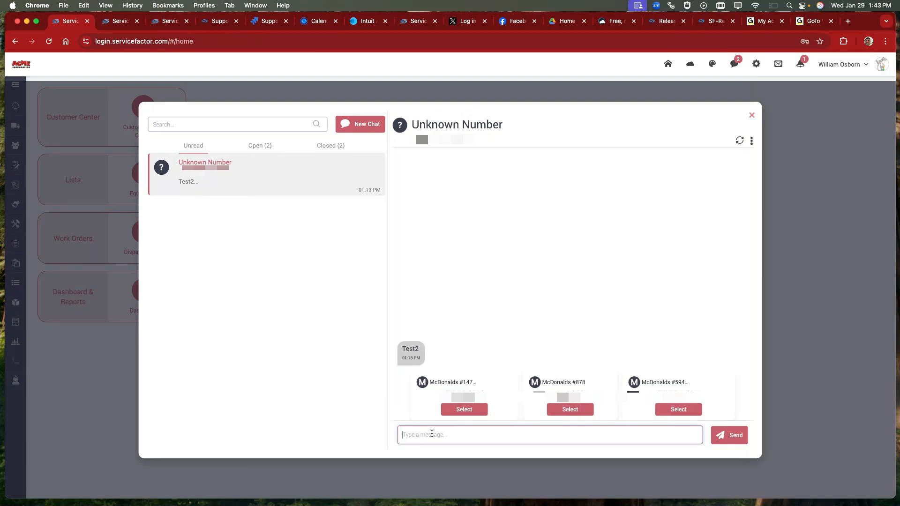
click(569, 408)
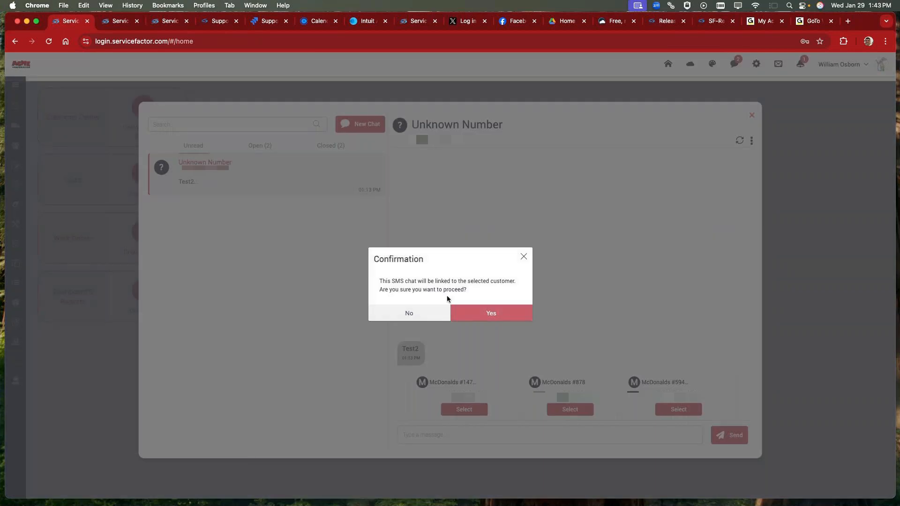
click(496, 313)
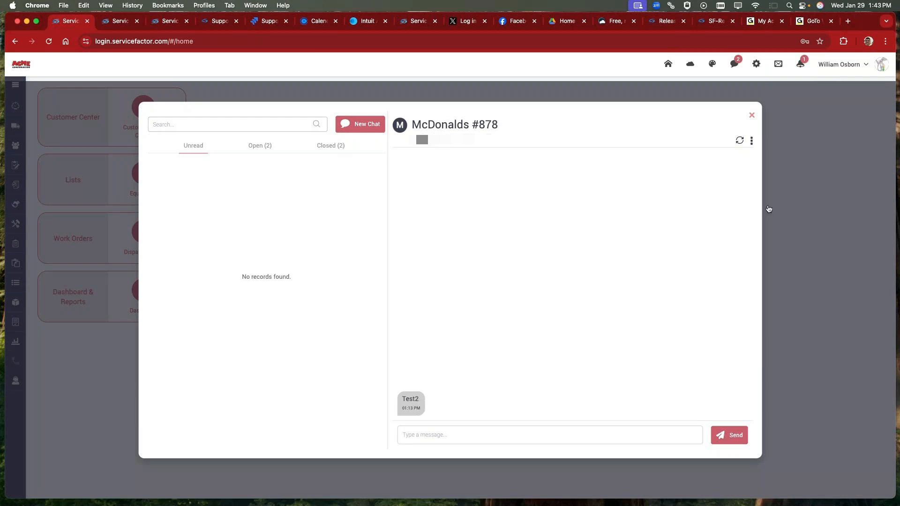
Step: Check the available actions for the McDonalds #878 chat, refresh the conversation and exit the chat window
click(751, 140)
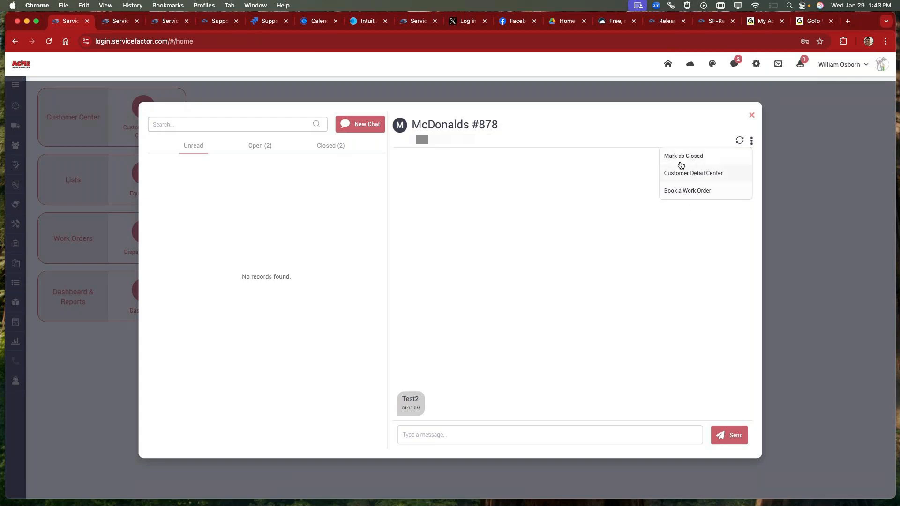
click(739, 142)
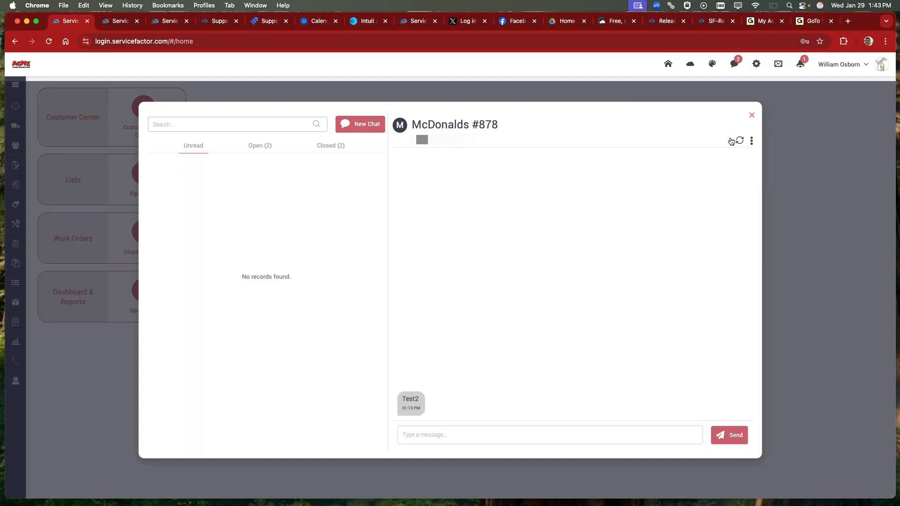
click(739, 142)
click(752, 115)
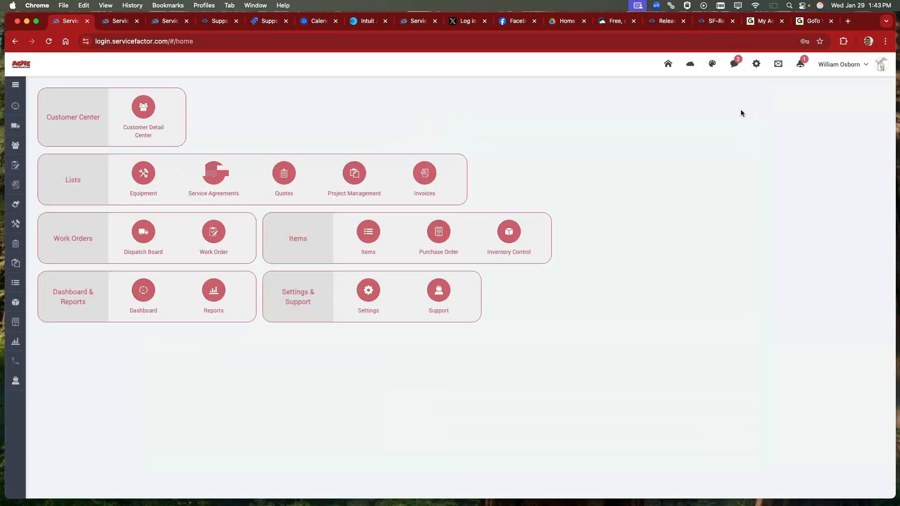
Step: Look up the Bonton Farms customer record, start a new chat by searching for "bont", and exit without sending a message
click(13, 144)
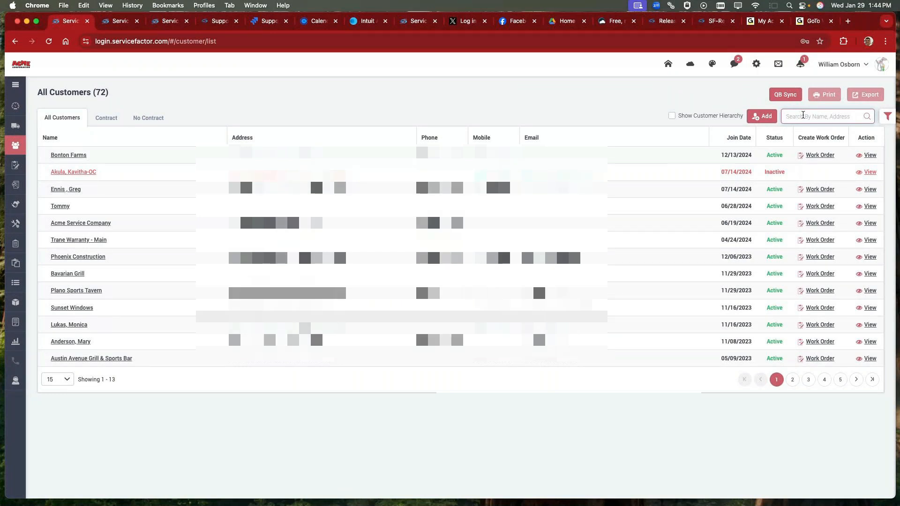
click(59, 154)
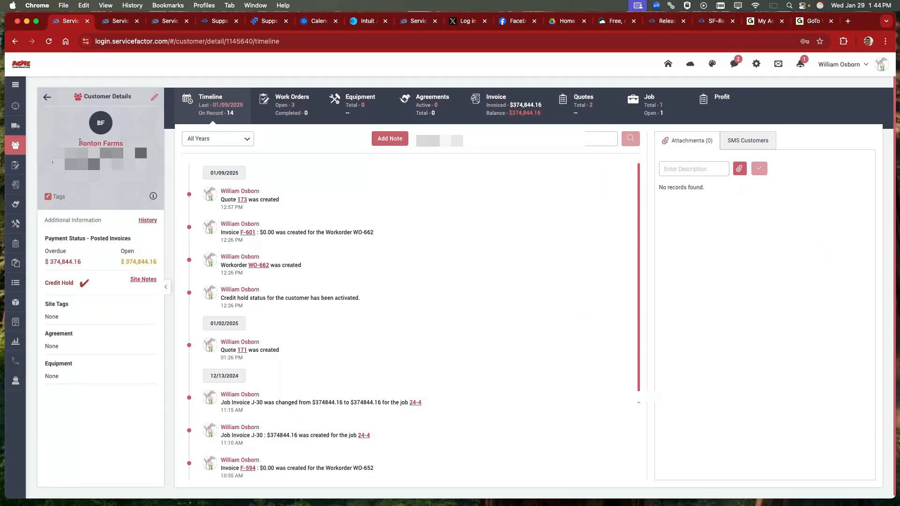
click(733, 64)
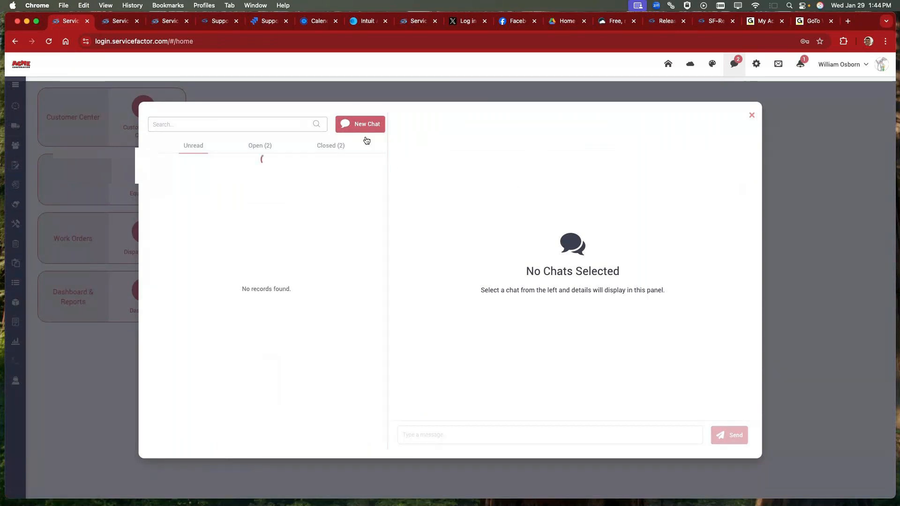
click(364, 125)
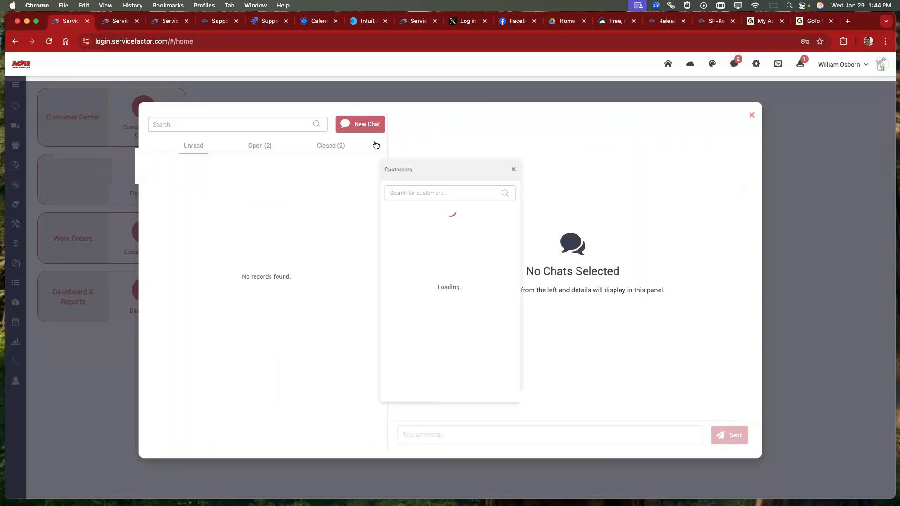
click(409, 192)
text(bont)
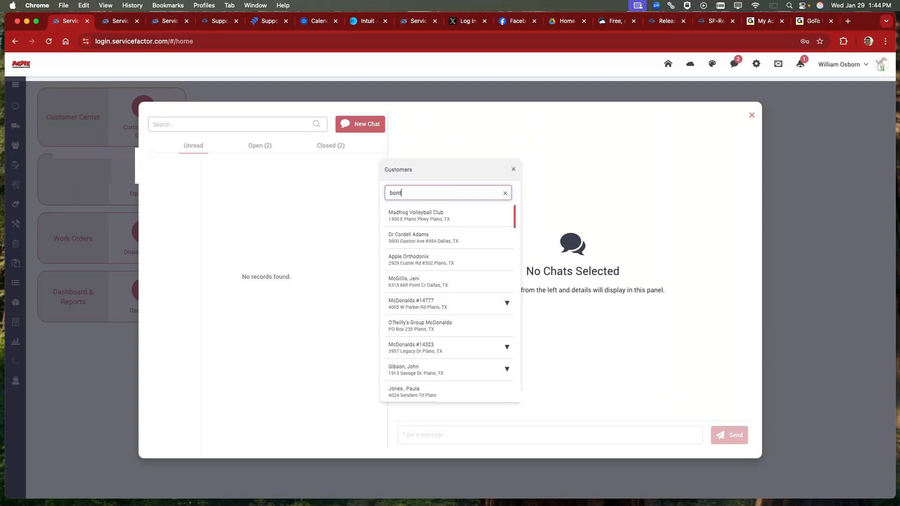
click(432, 216)
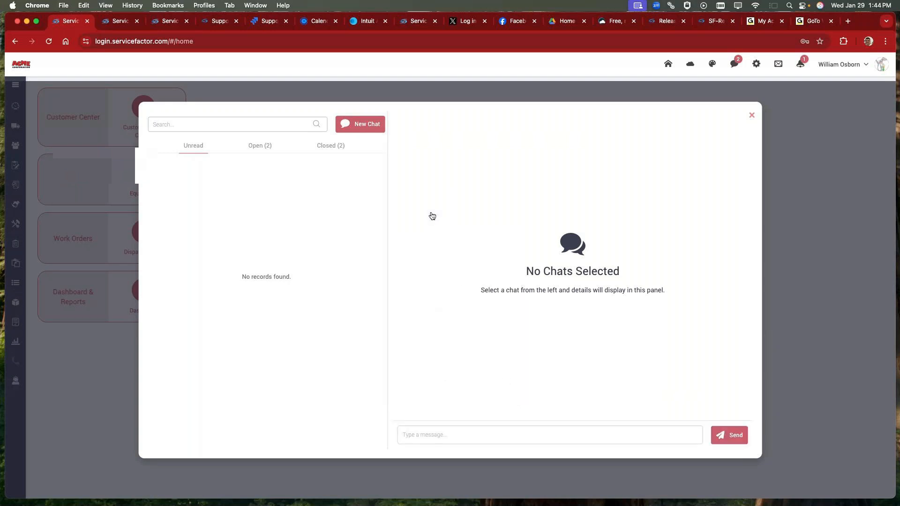
click(423, 431)
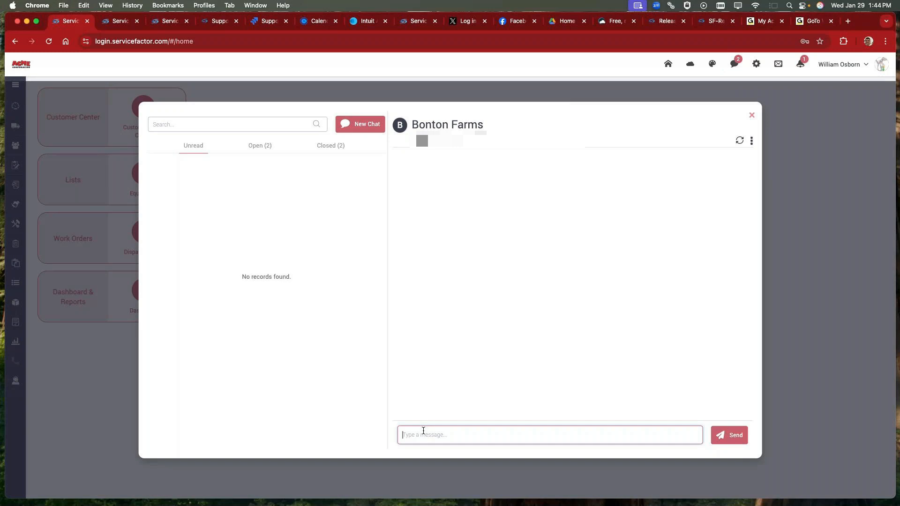
click(751, 115)
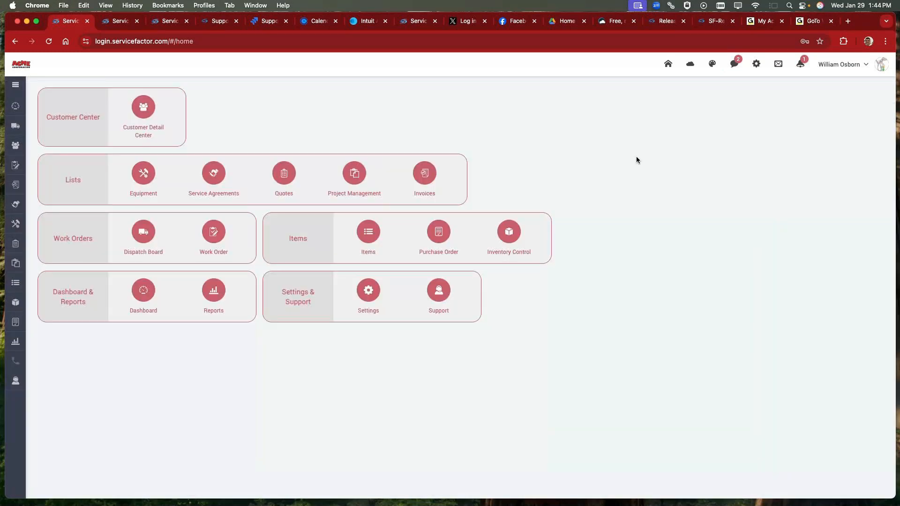
Step: Open the Bonton Farms customer record for editing and review the SMS opt-in settings in its contact information
click(15, 145)
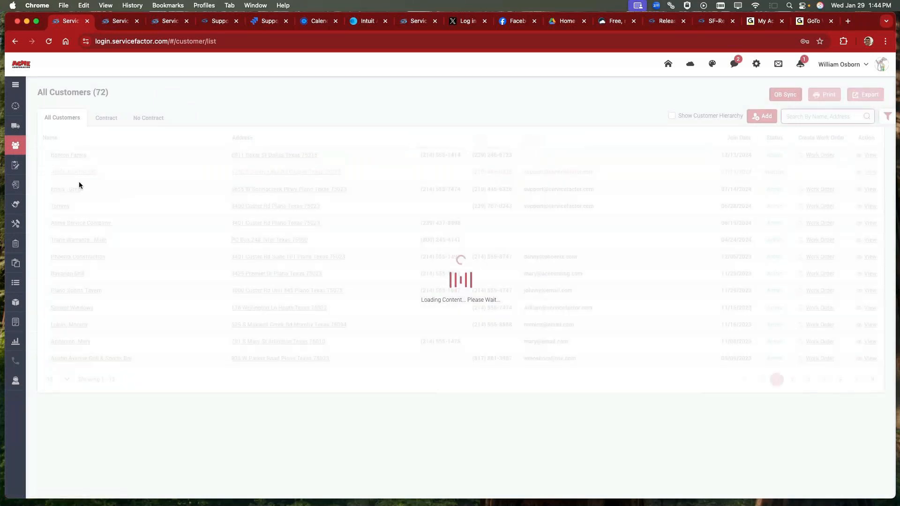
click(69, 154)
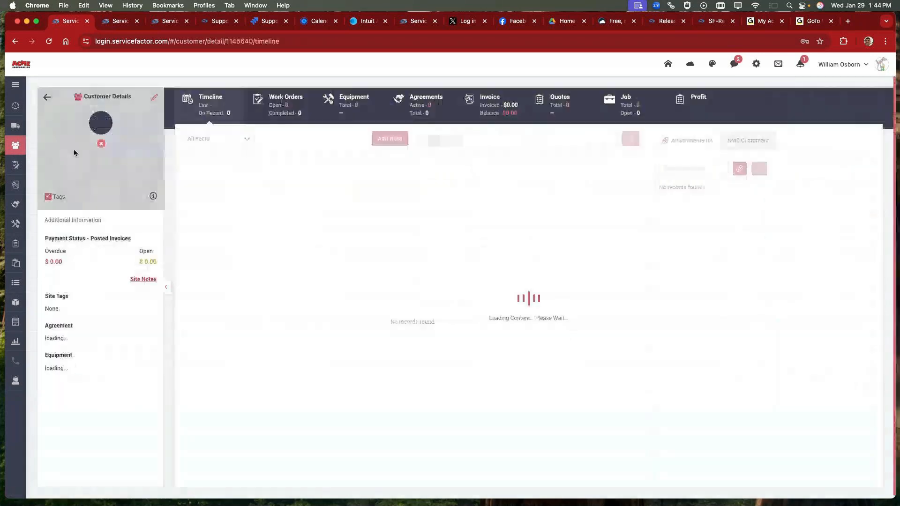
click(154, 97)
scroll(468, 355, down, 5)
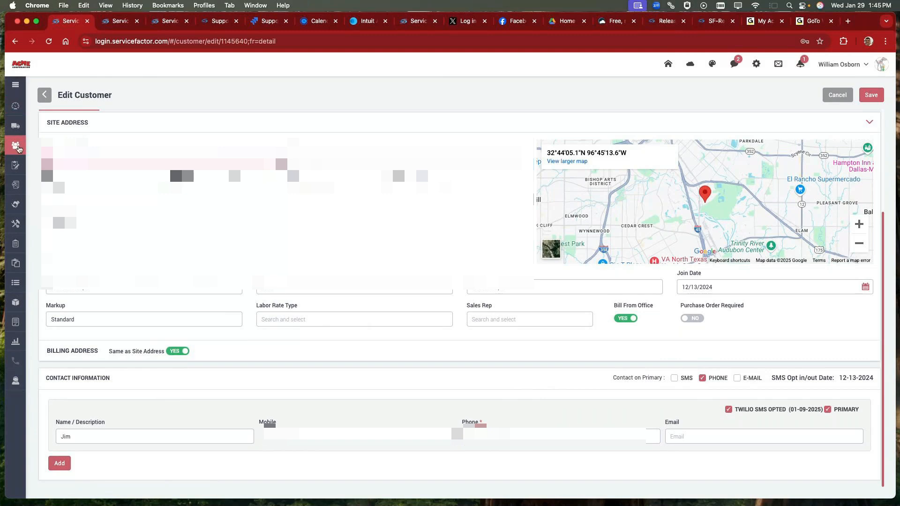
Step: Edit the Bavarian Grill customer record to opt its primary contact into Twilio SMS and enable SMS under Contact on Primary
click(15, 145)
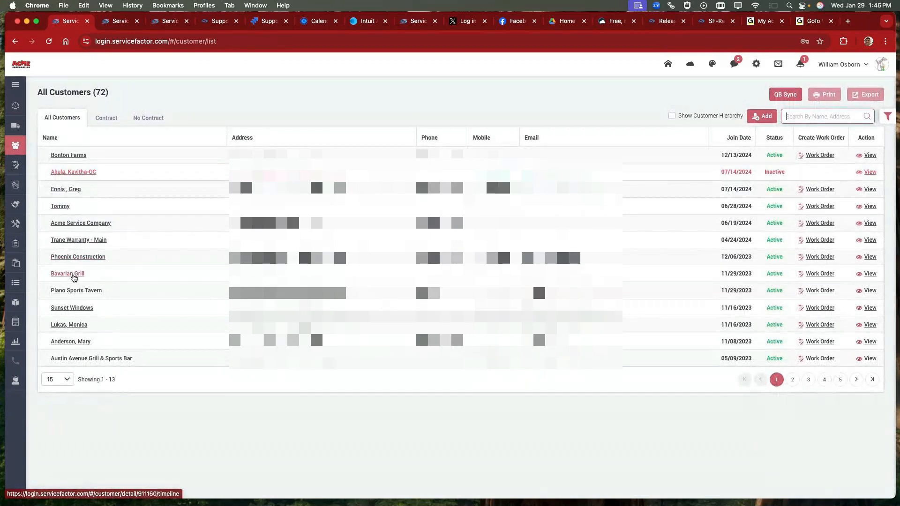
click(78, 273)
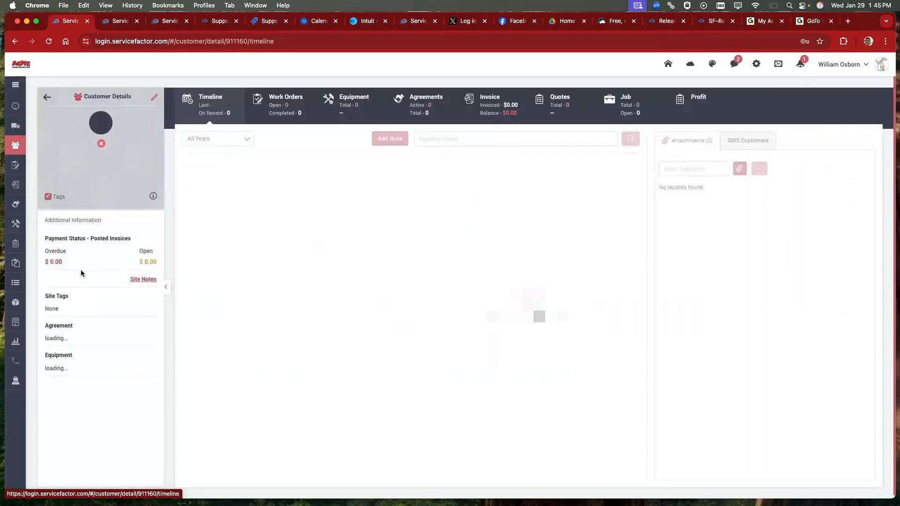
click(154, 97)
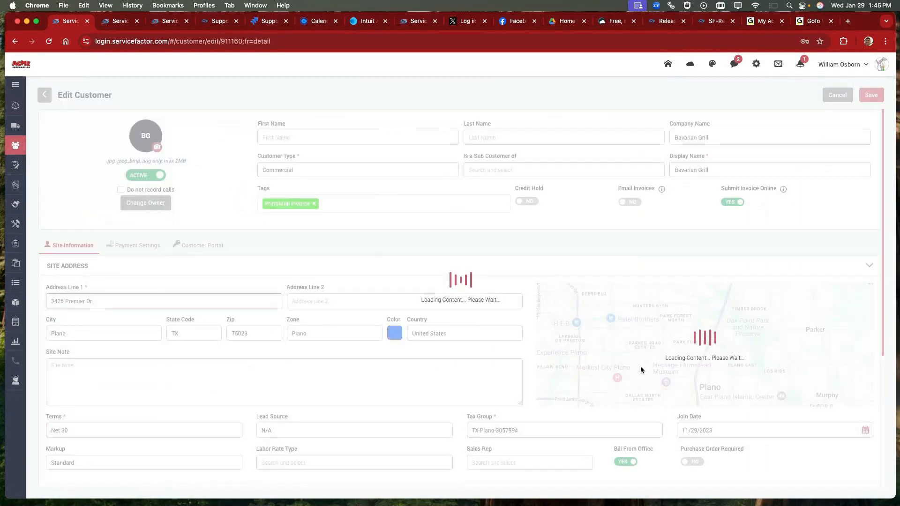
scroll(640, 366, down, 5)
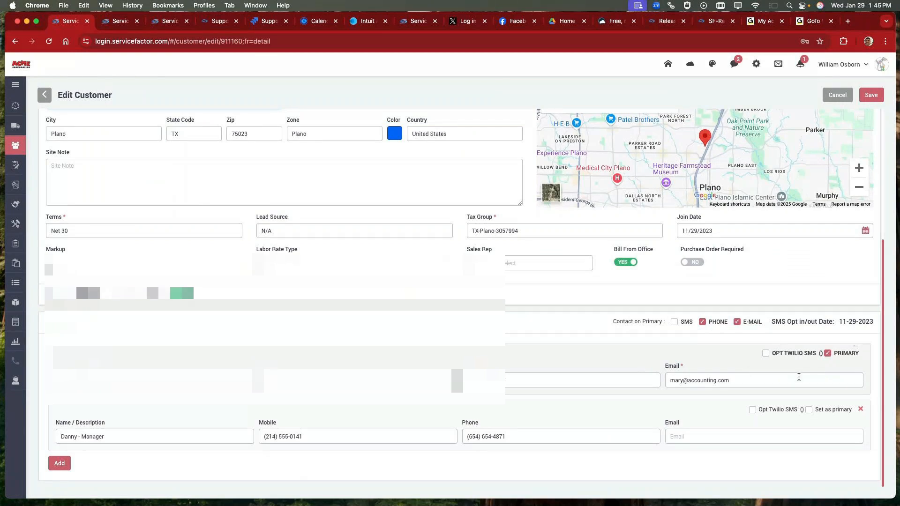
click(762, 355)
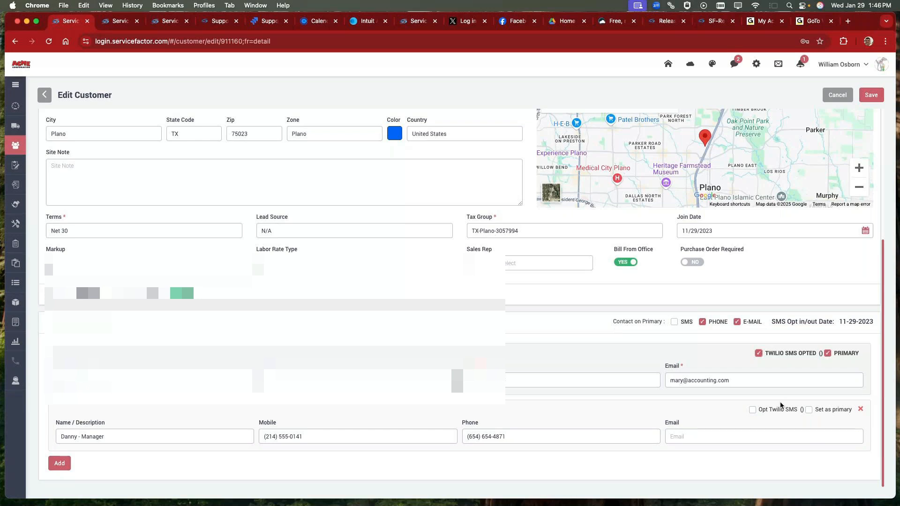
click(674, 323)
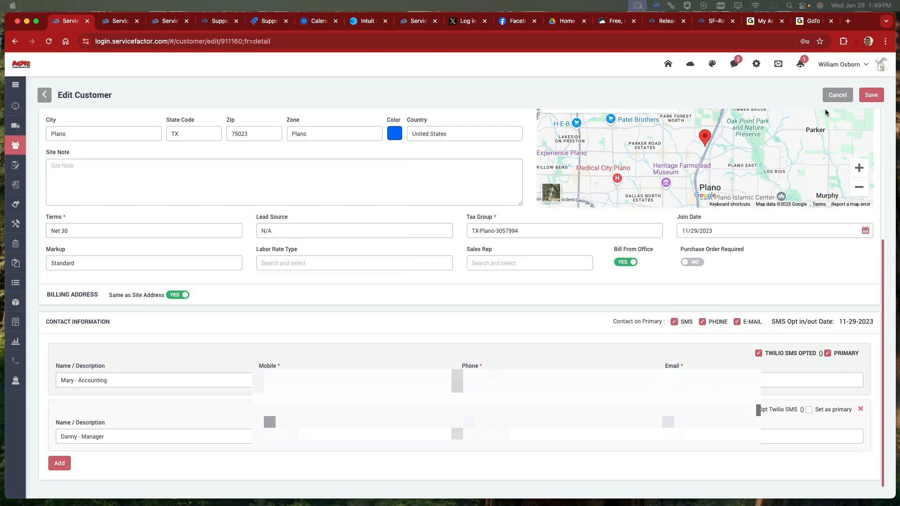
Step: Look over the list of open customer chats and exit the chat window
click(734, 66)
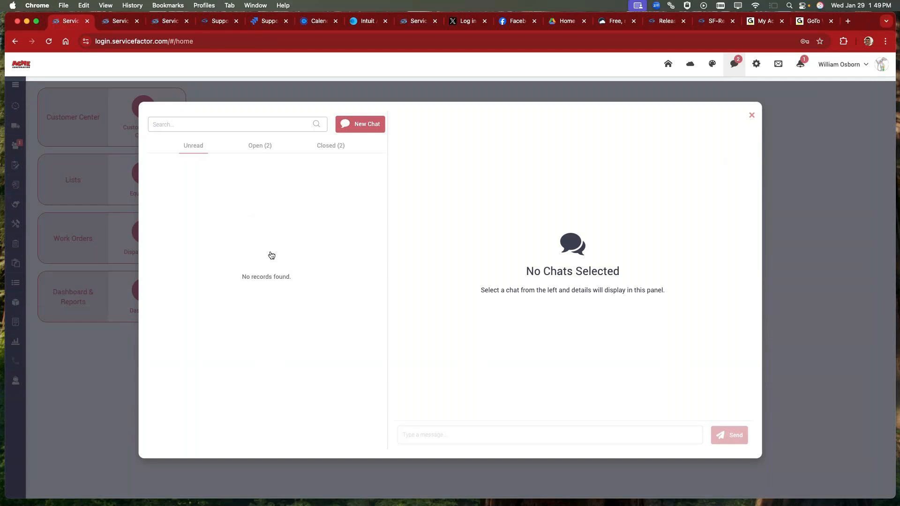
click(275, 148)
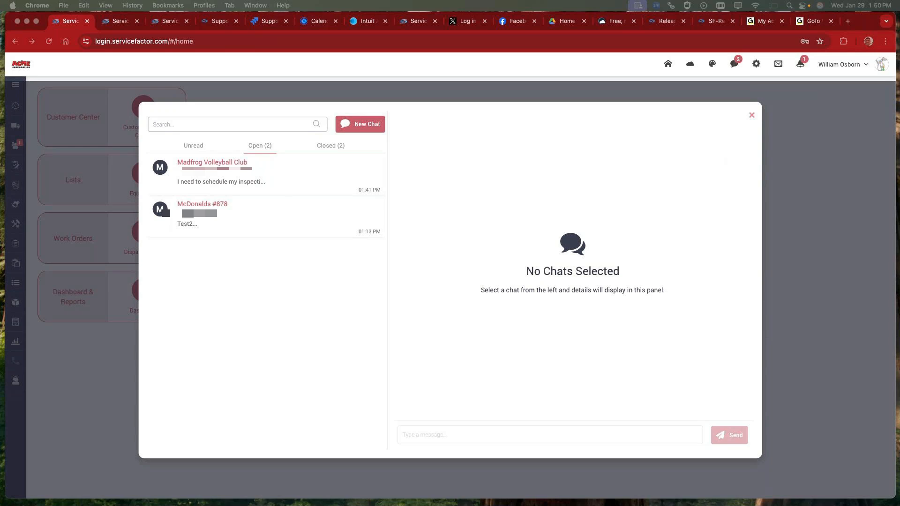
click(751, 115)
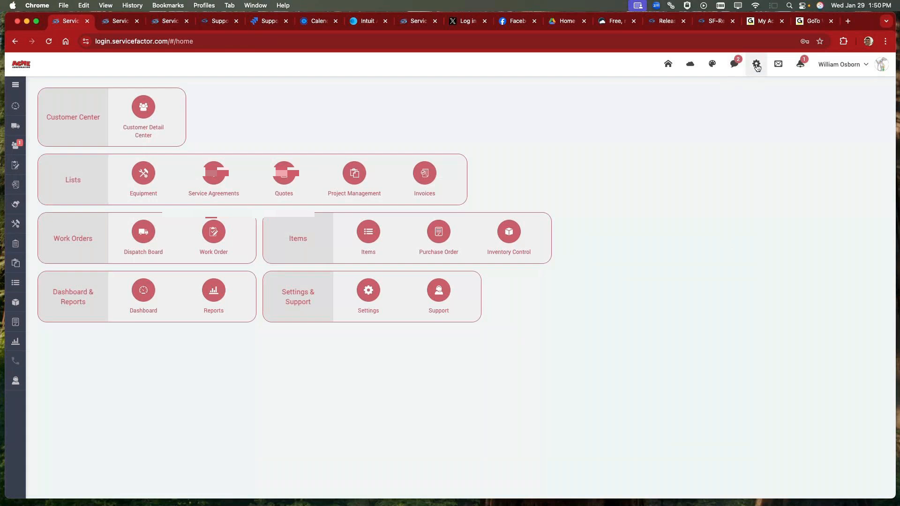
Step: Open the company's Phone Setup settings to view the SMS number
mouse_move(756, 65)
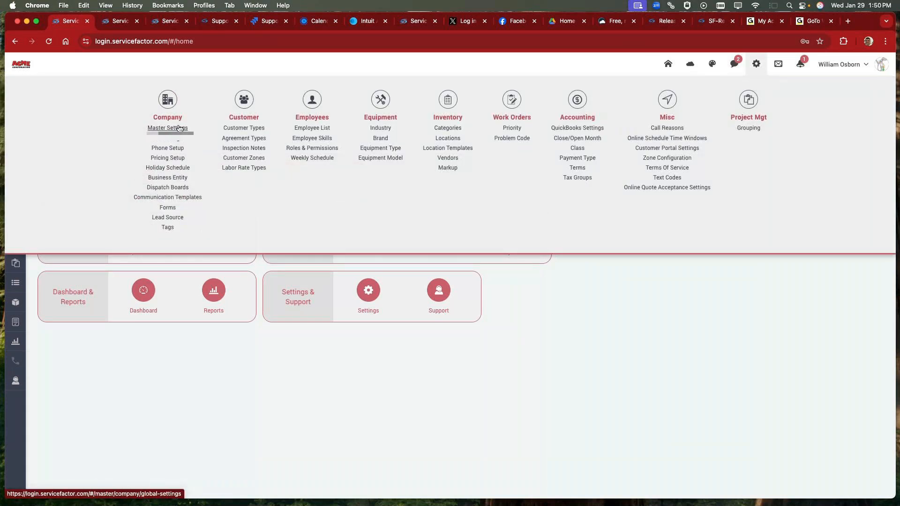
click(166, 148)
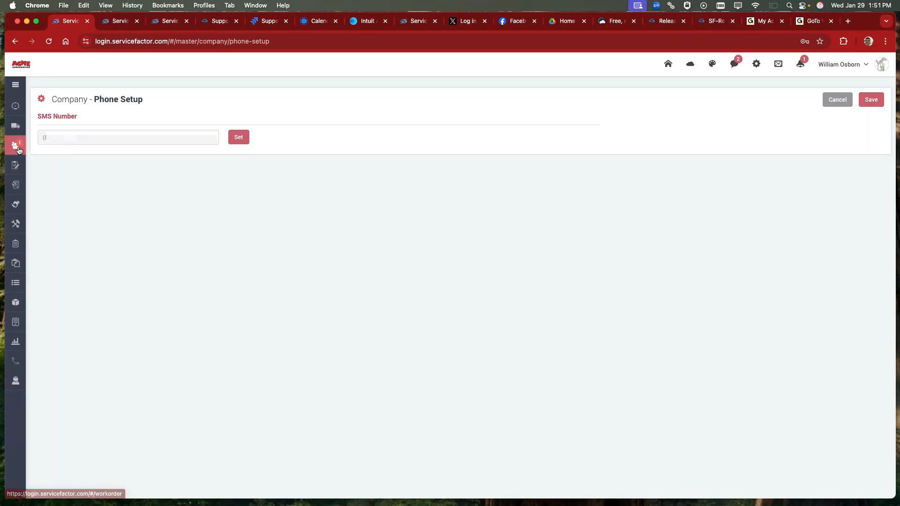
Step: Start a new chat, trying O'Reilly's Group McDonalds among other customers, and open a conversation with an individual customer in Plano
click(734, 63)
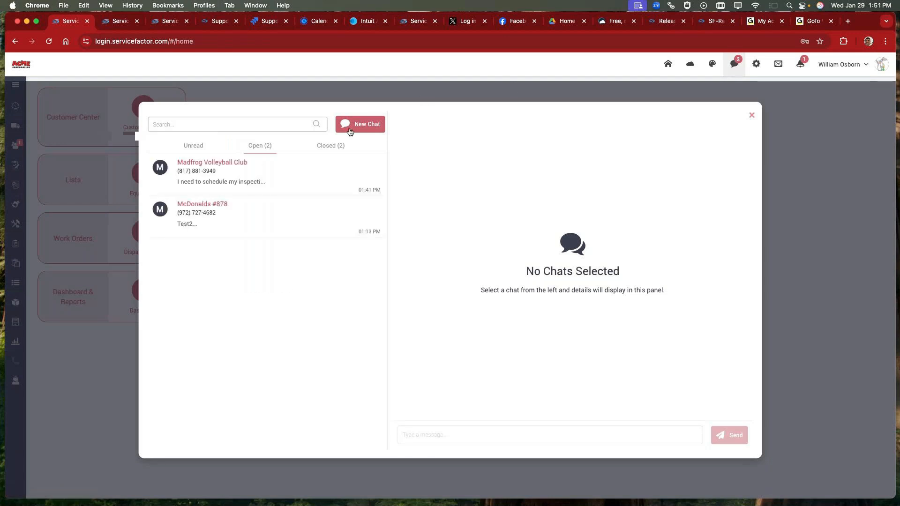
click(359, 125)
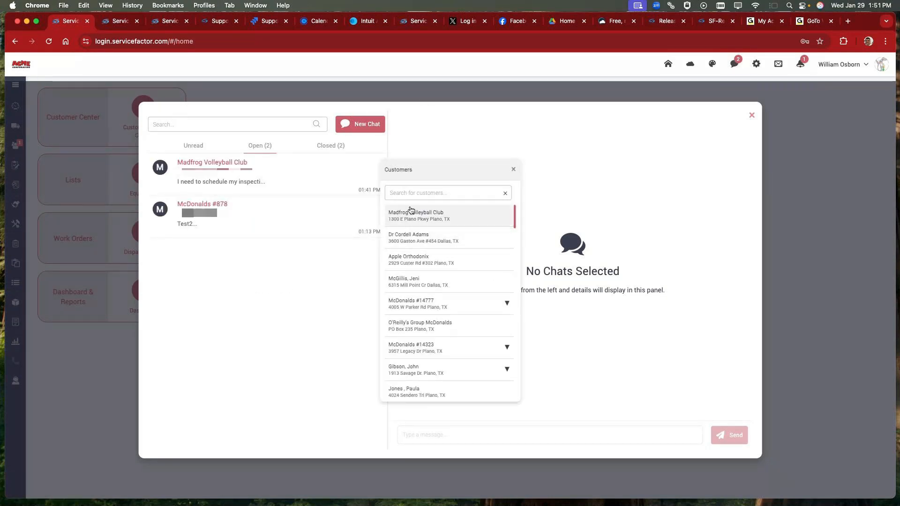
click(407, 239)
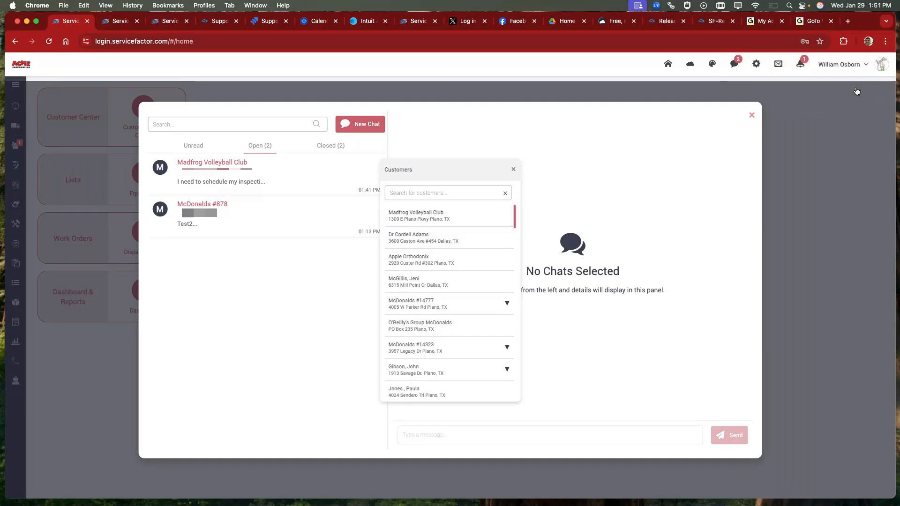
click(422, 326)
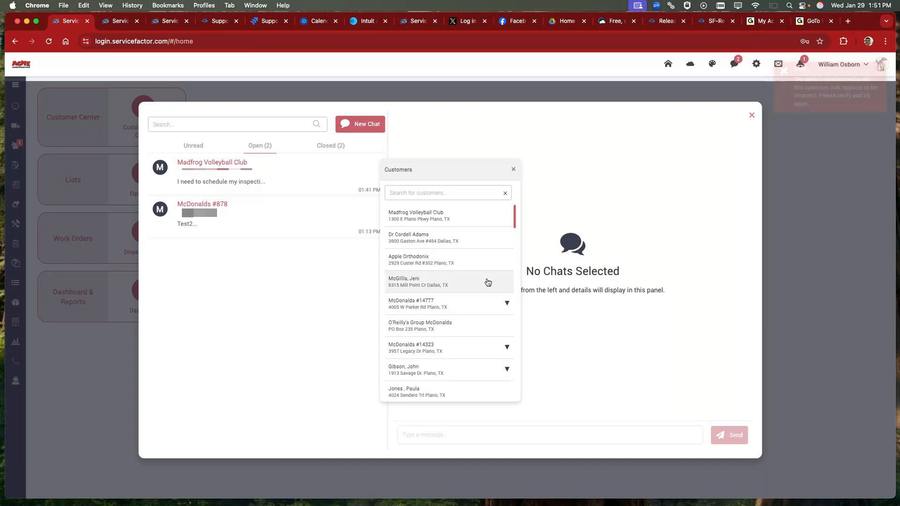
scroll(456, 284, down, 3)
scroll(452, 283, down, 4)
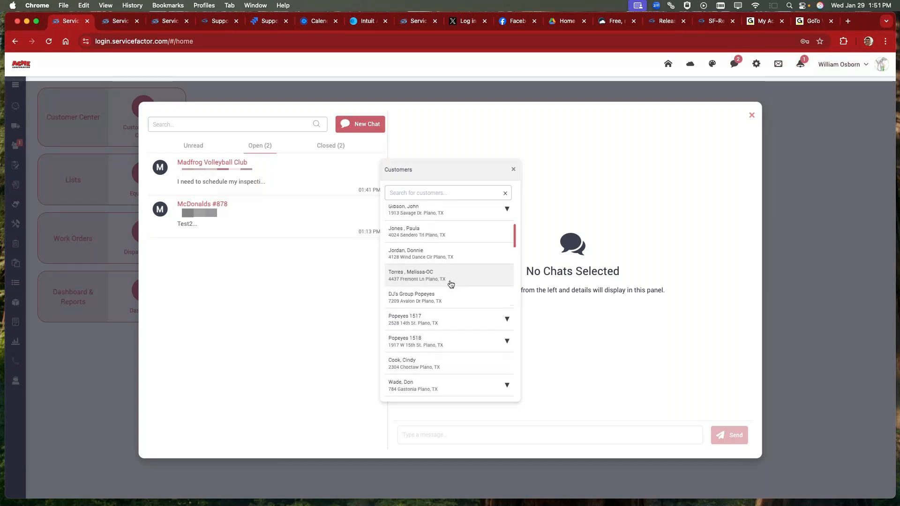
click(414, 254)
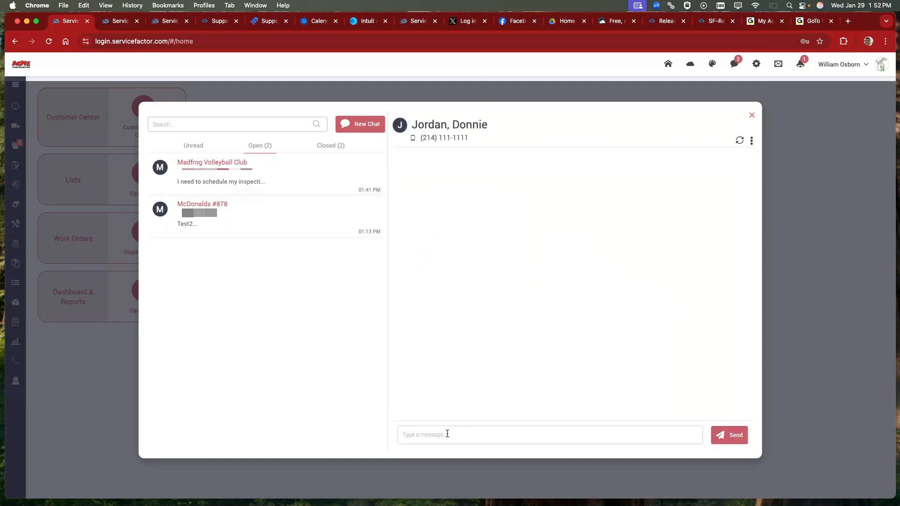
Step: Reply "We will be out between 2 -4 tomorrow" to Madfrog Volleyball Club and open a new work order from that chat
click(269, 186)
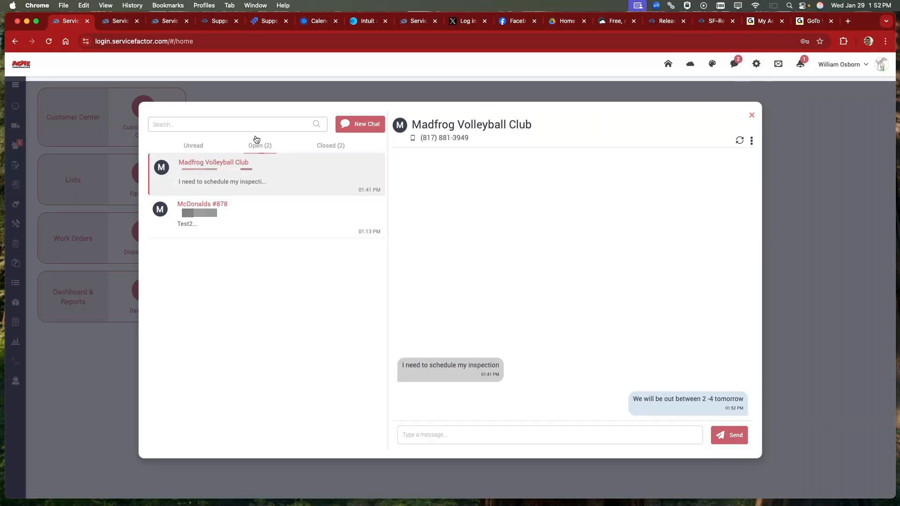
click(751, 141)
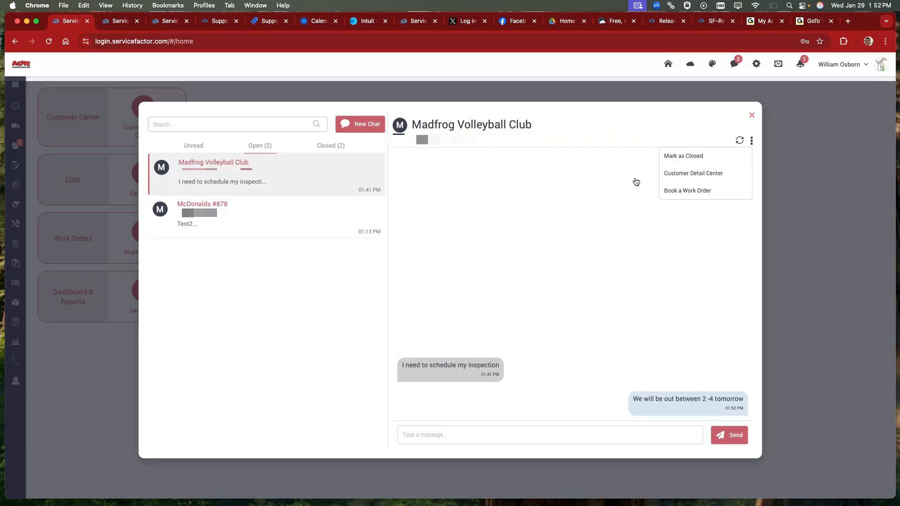
click(687, 191)
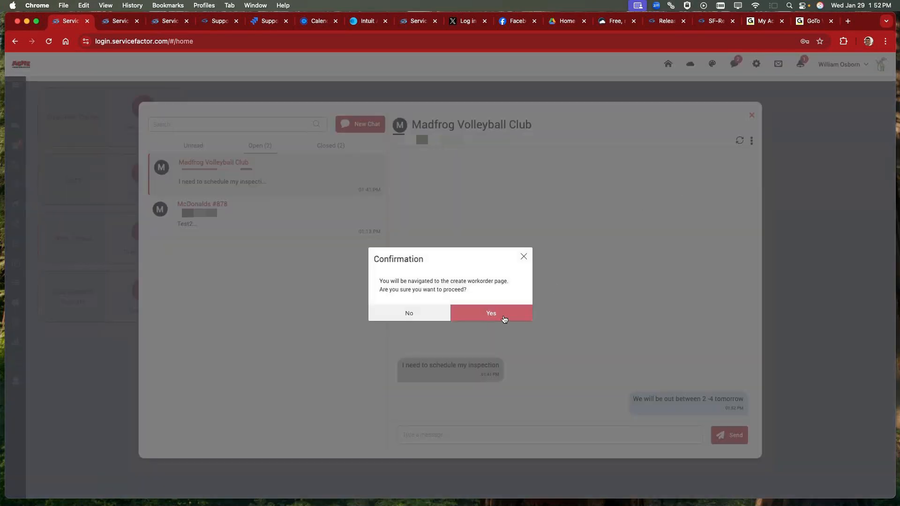
click(503, 318)
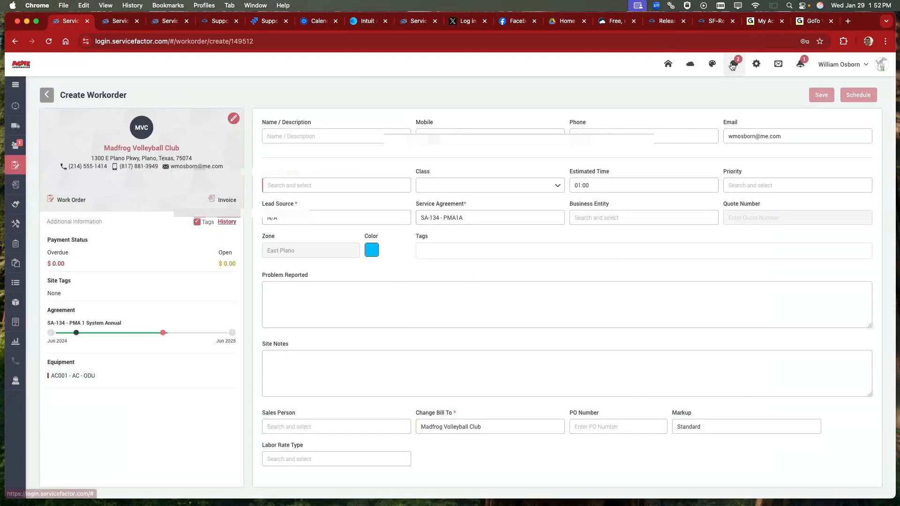
Step: Return to the Madfrog Volleyball Club chat and mark the conversation as closed
click(733, 65)
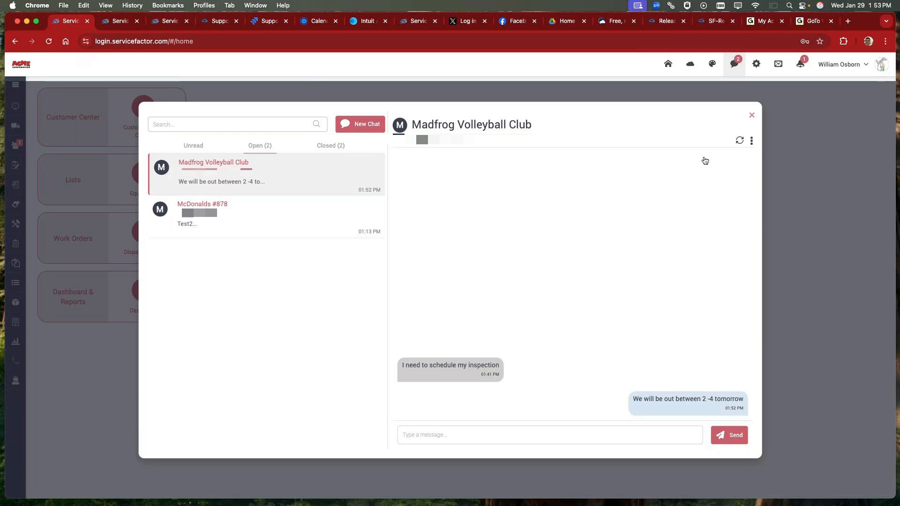
click(751, 142)
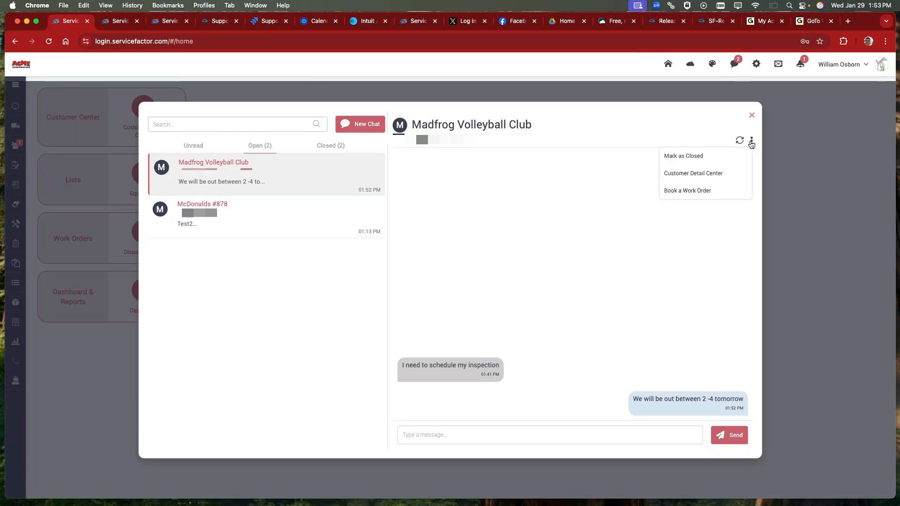
click(685, 156)
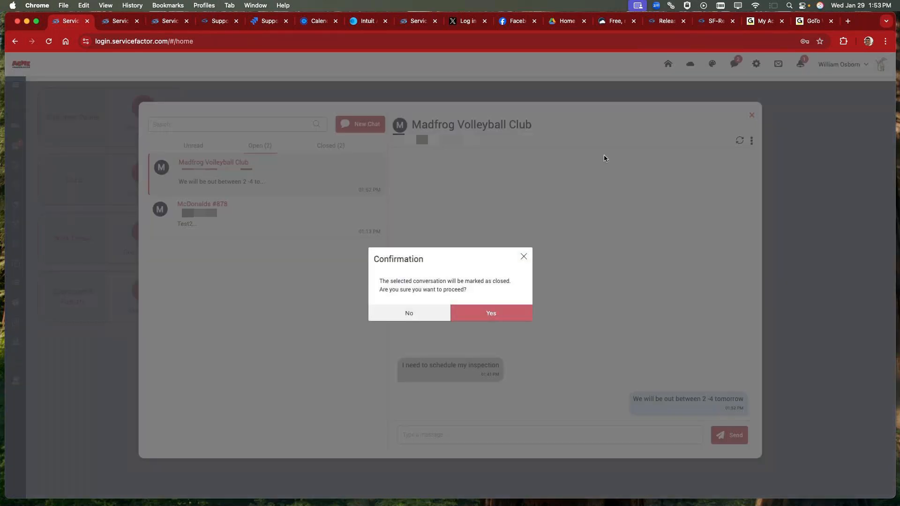
click(487, 313)
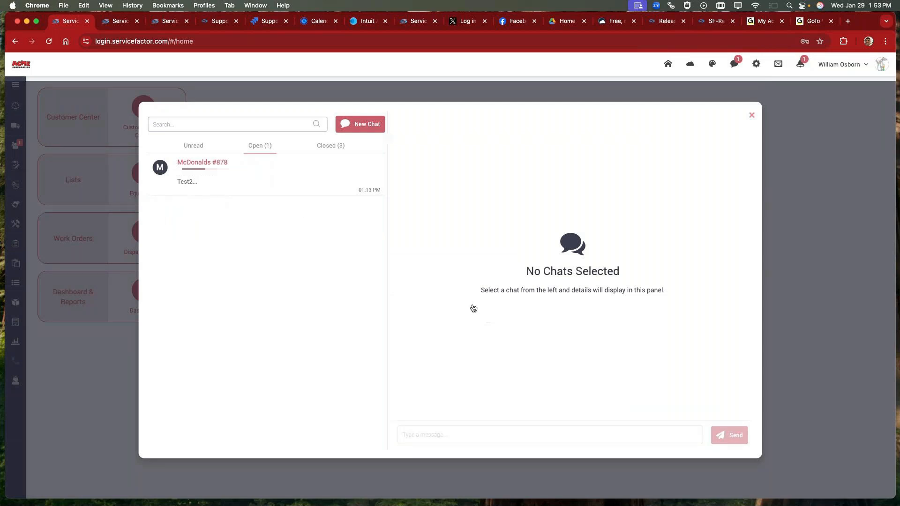
Step: Go from the McDonalds #878 chat to its Customer Detail Center and view the customer's SMS conversations
click(196, 165)
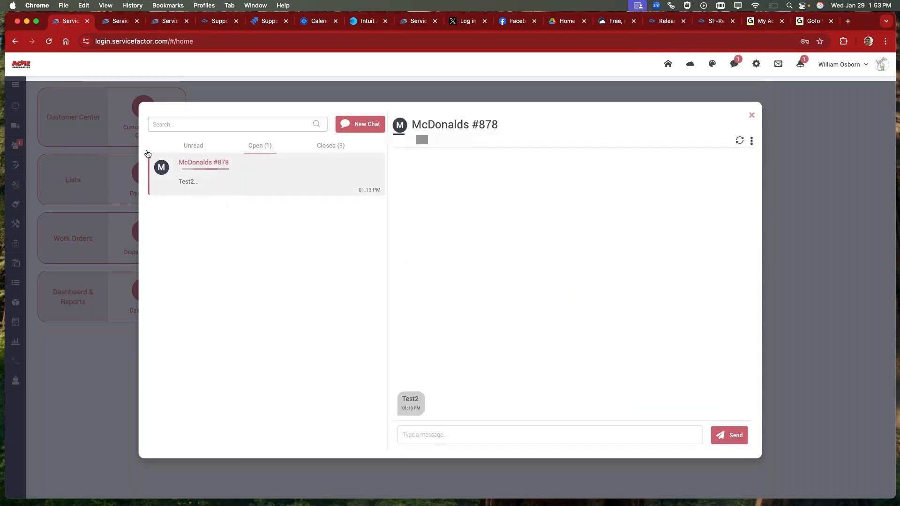
click(752, 142)
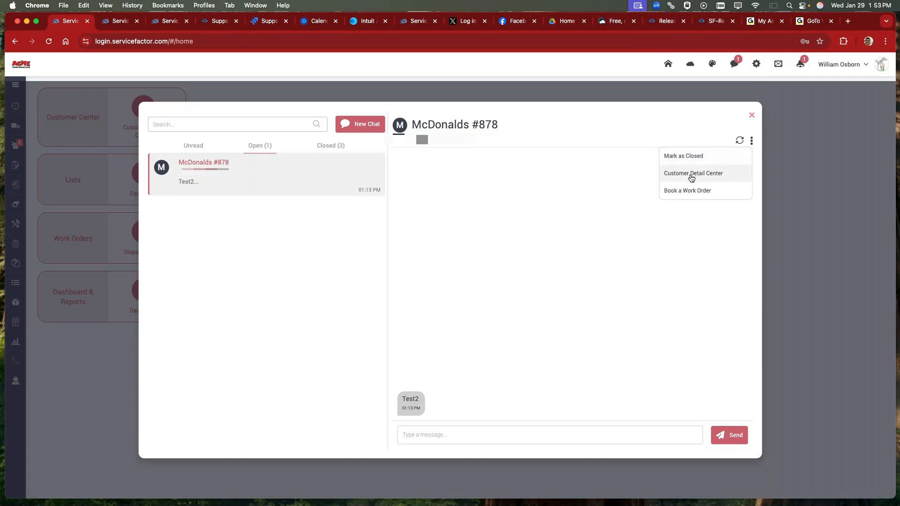
click(691, 173)
click(483, 322)
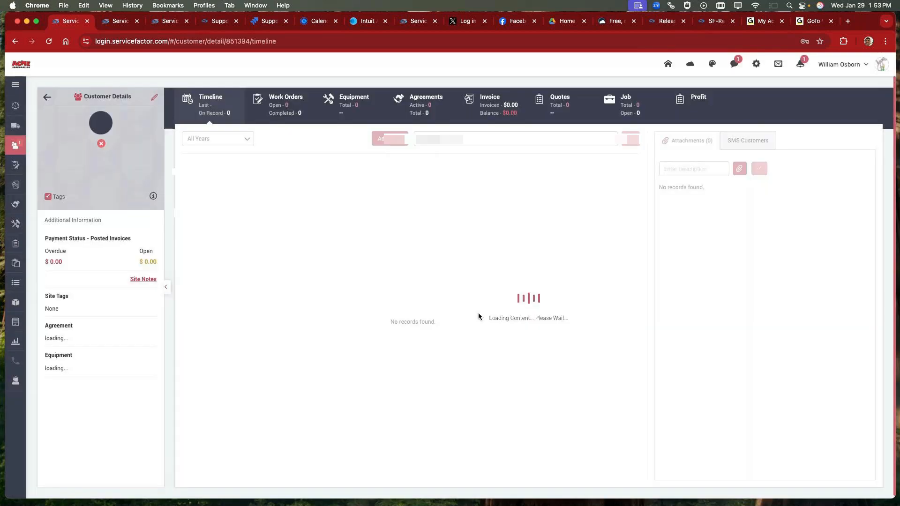
click(748, 141)
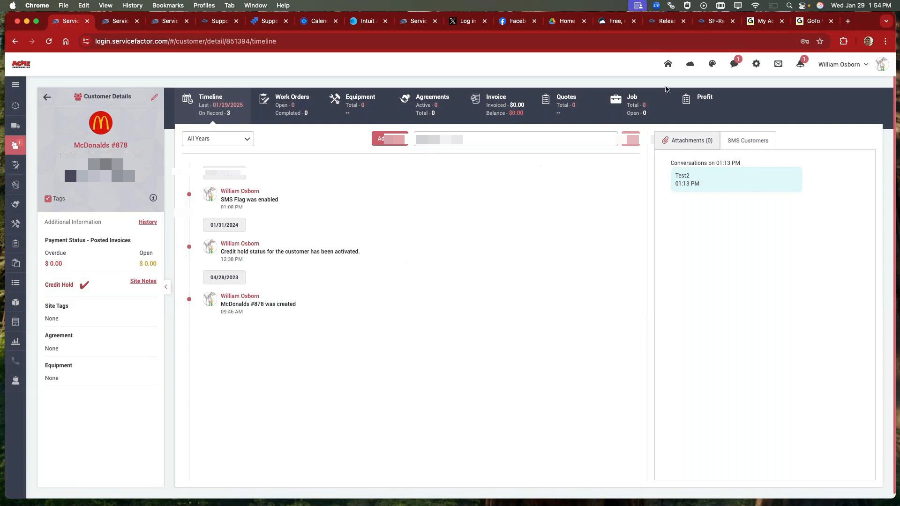
Step: Reopen the chat window, review the unread, open and closed conversation lists, and exit the window
click(733, 64)
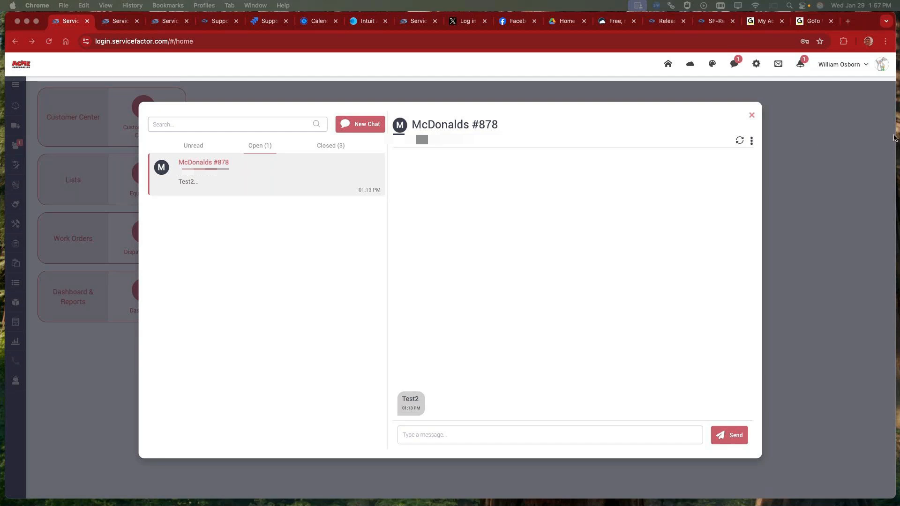
click(732, 64)
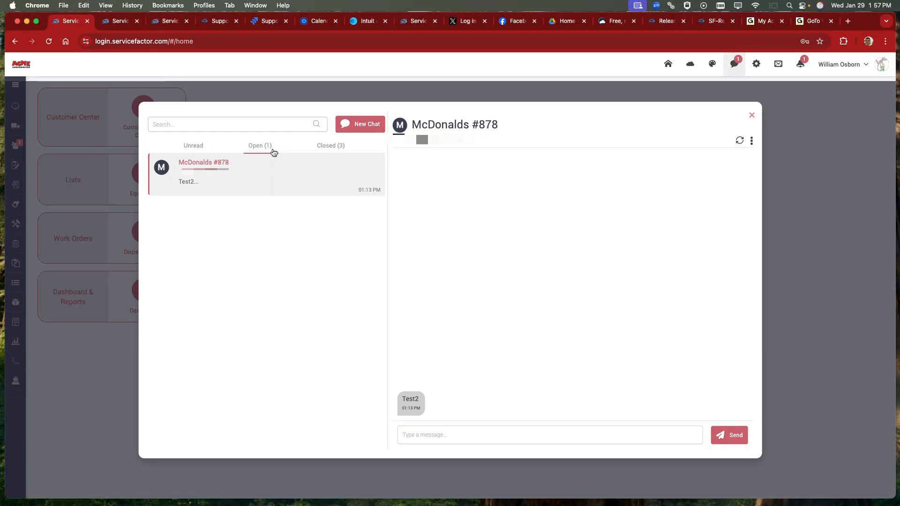
click(197, 146)
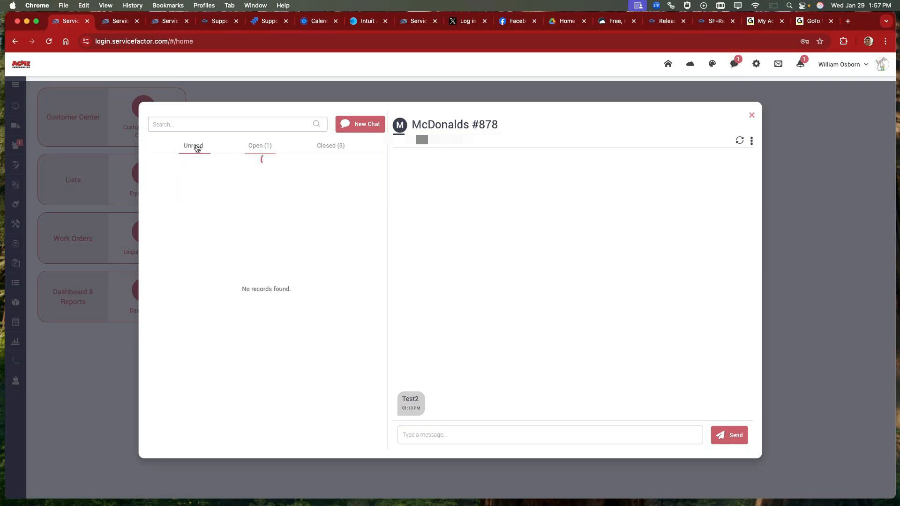
click(254, 150)
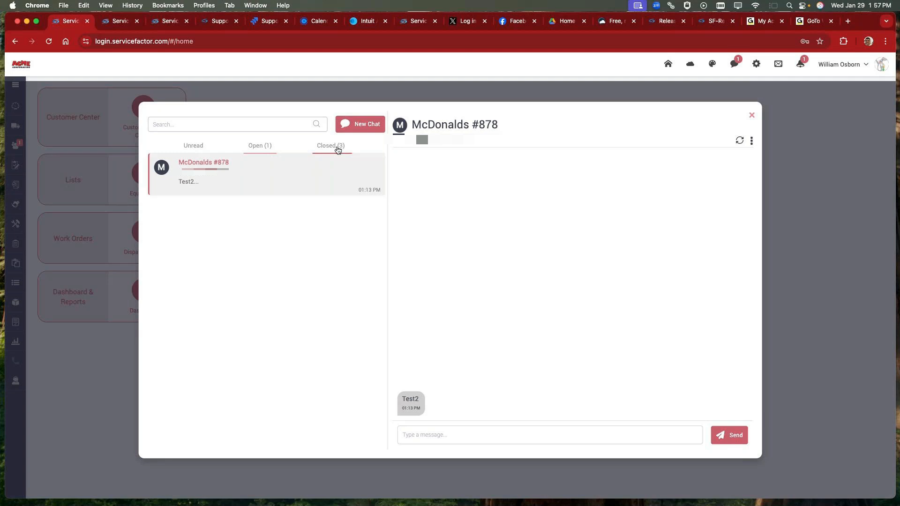
click(282, 177)
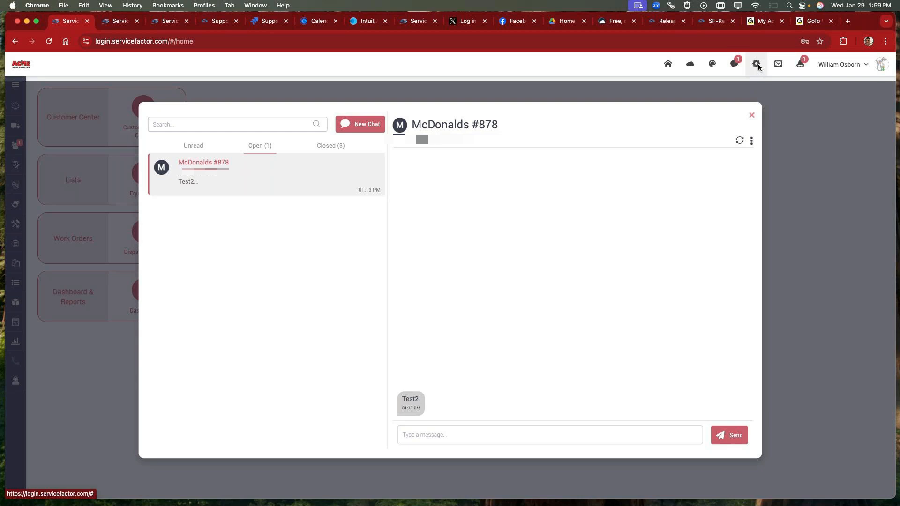
click(751, 116)
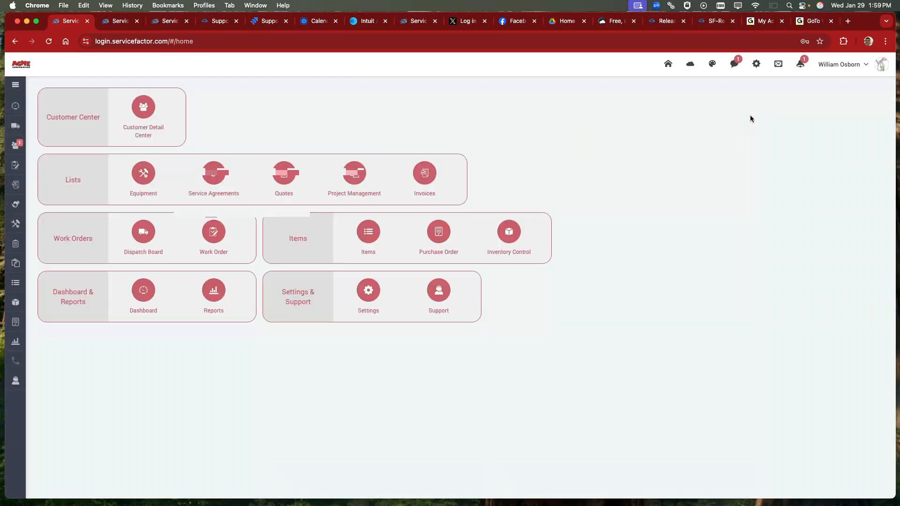